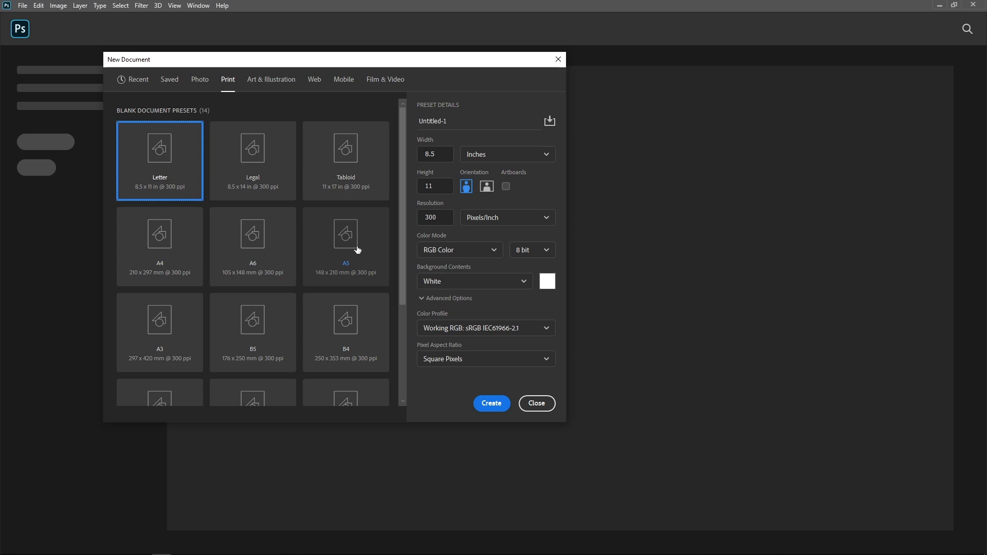
Step: Create a blank A5 print document at 300 ppi and open the portrait photo of the woman in sunglasses
double_click(358, 252)
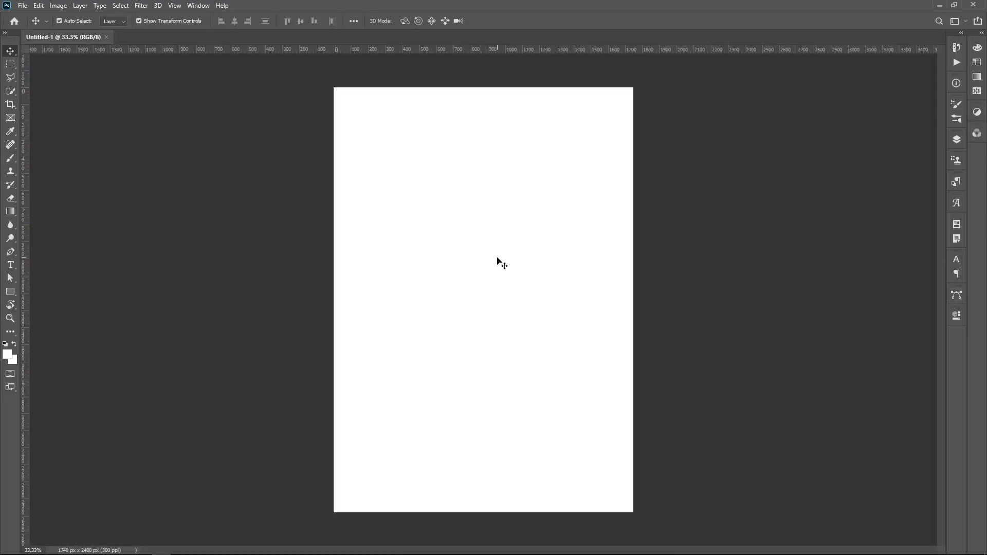
left_click(24, 6)
left_click(134, 209)
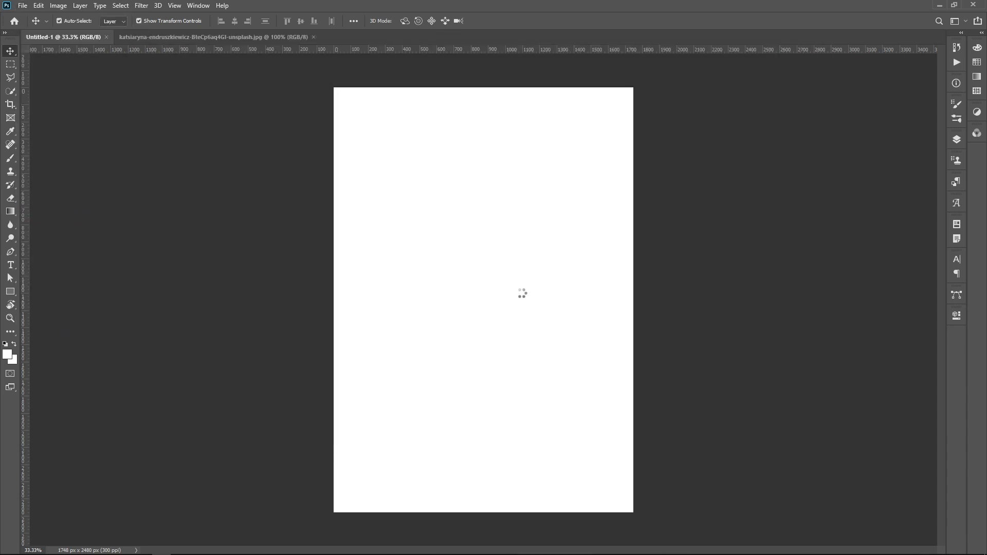
Step: Trace the outer edge of the woman's dark jacket sleeve with the Pen tool, from the photo's bottom edge up to the red shirt
left_click(10, 91)
scroll(519, 216, "up", 1)
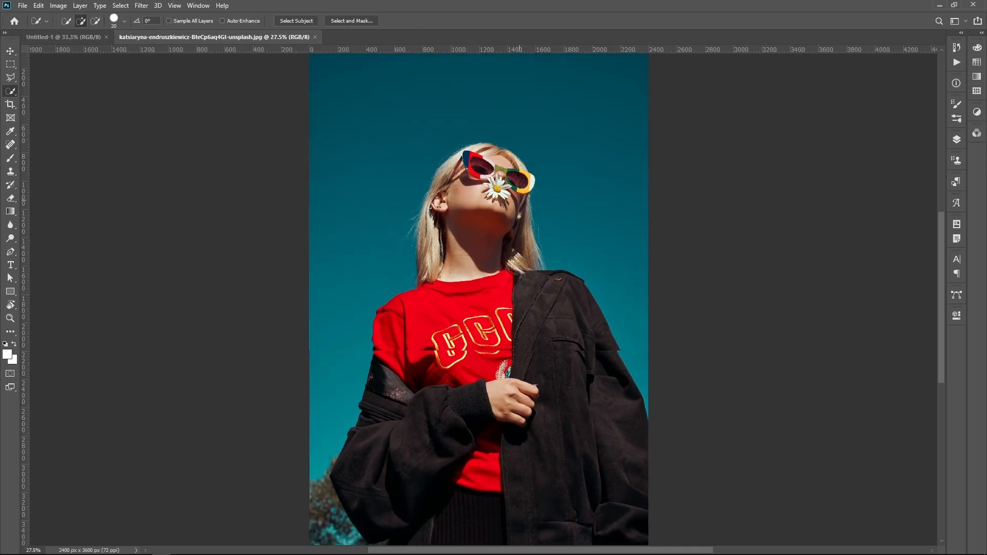
key("p")
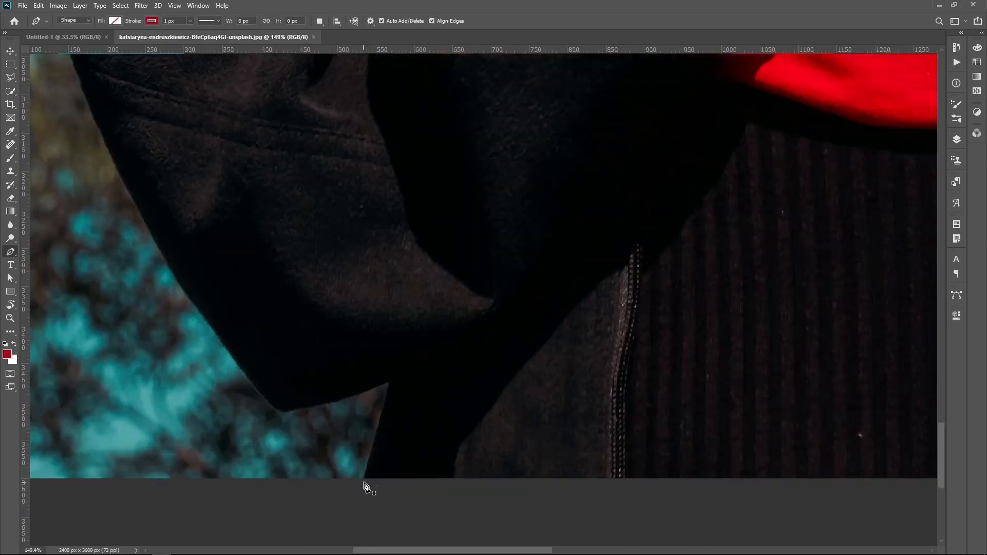
left_click(286, 412)
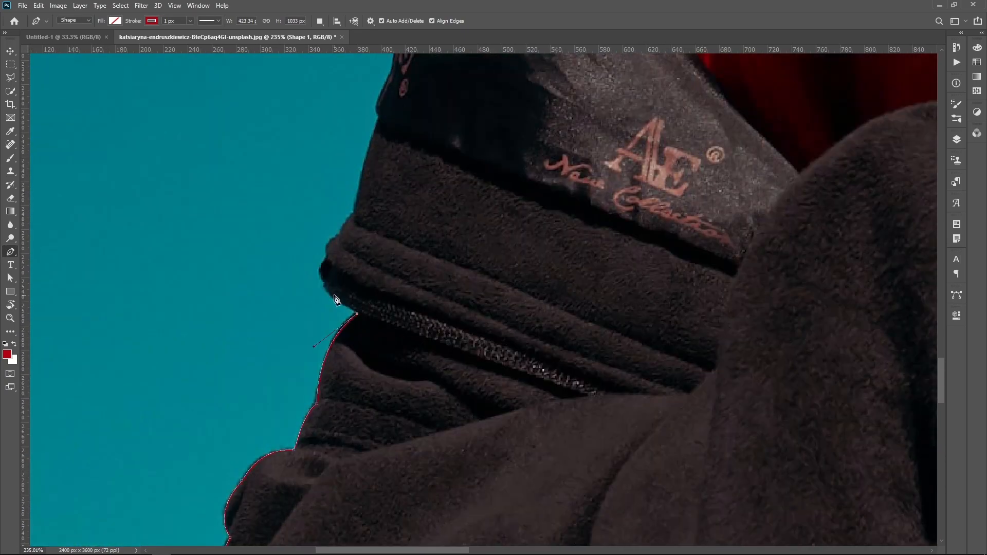
left_click_drag(322, 278, 325, 257)
left_click(354, 212)
left_click_drag(354, 212, 298, 478)
left_click(324, 385)
left_click(346, 280)
left_click_drag(370, 195, 370, 183)
left_click_drag(371, 183, 342, 294)
left_click(354, 254)
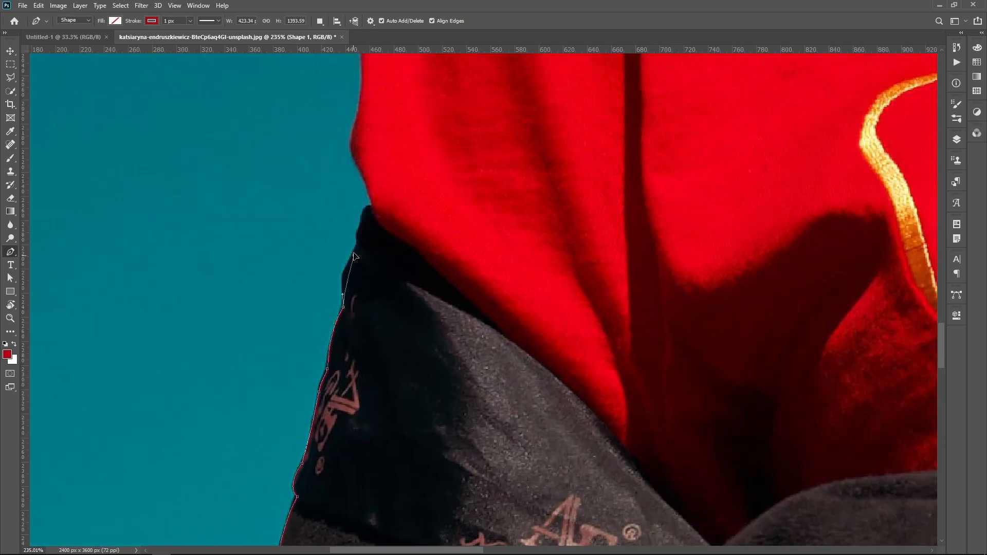
Step: Continue the Pen outline along the red shirt sleeve and shoulder, around the hair and down to the jacket collar
left_click_drag(354, 255, 366, 227)
left_click_drag(363, 221, 380, 408)
left_click_drag(378, 309, 383, 282)
left_click_drag(391, 247, 390, 375)
mouse_move(383, 343)
left_mouse_down()
mouse_move(382, 300)
mouse_move(427, 252)
mouse_move(390, 350)
left_mouse_up()
mouse_move(424, 282)
left_mouse_down()
mouse_move(457, 272)
mouse_move(310, 388)
left_mouse_up()
mouse_move(480, 255)
left_mouse_down()
mouse_move(570, 236)
mouse_move(496, 251)
left_mouse_up()
left_click_drag(540, 170, 437, 458)
left_click_drag(478, 129, 355, 411)
left_click_drag(323, 313, 443, 181)
left_click_drag(544, 155, 413, 241)
mouse_move(687, 171)
left_mouse_down()
mouse_move(733, 192)
mouse_move(425, 98)
left_mouse_up()
left_click_drag(648, 247, 672, 280)
scroll(678, 295, "up", 4)
left_click_drag(720, 411, 693, 217)
left_click_drag(668, 379, 650, 406)
left_click_drag(663, 406, 547, 108)
left_click_drag(590, 421, 496, 77)
left_click(539, 389)
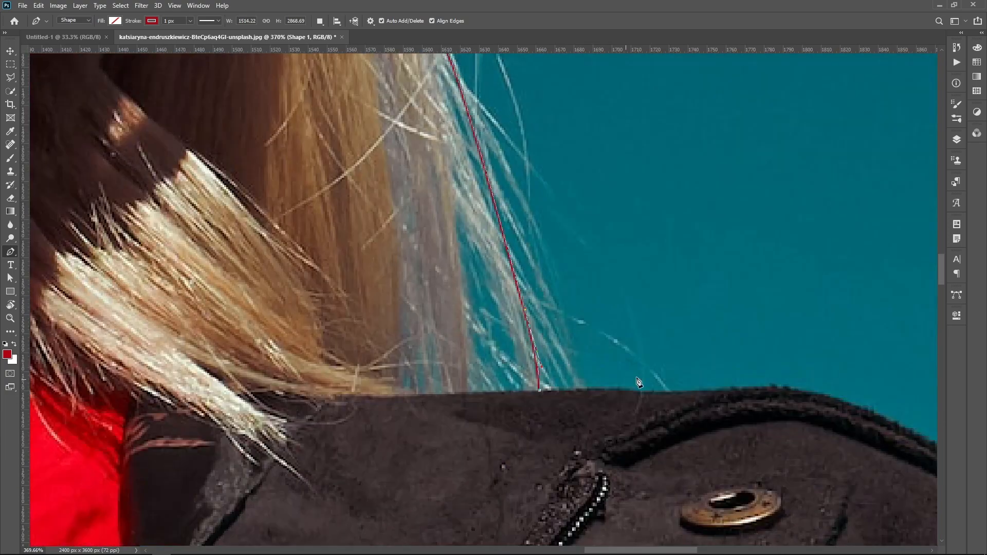
Step: Continue the Pen outline along the shoulder and outer sleeve of the draped jacket
left_click_drag(786, 401, 329, 185)
left_click_drag(467, 220, 506, 246)
left_click_drag(626, 328, 640, 385)
left_click_drag(639, 390, 426, 137)
mouse_move(622, 441)
left_mouse_down()
mouse_move(638, 478)
mouse_move(442, 183)
left_mouse_up()
left_click_drag(612, 504, 436, 196)
left_click_drag(556, 406, 564, 420)
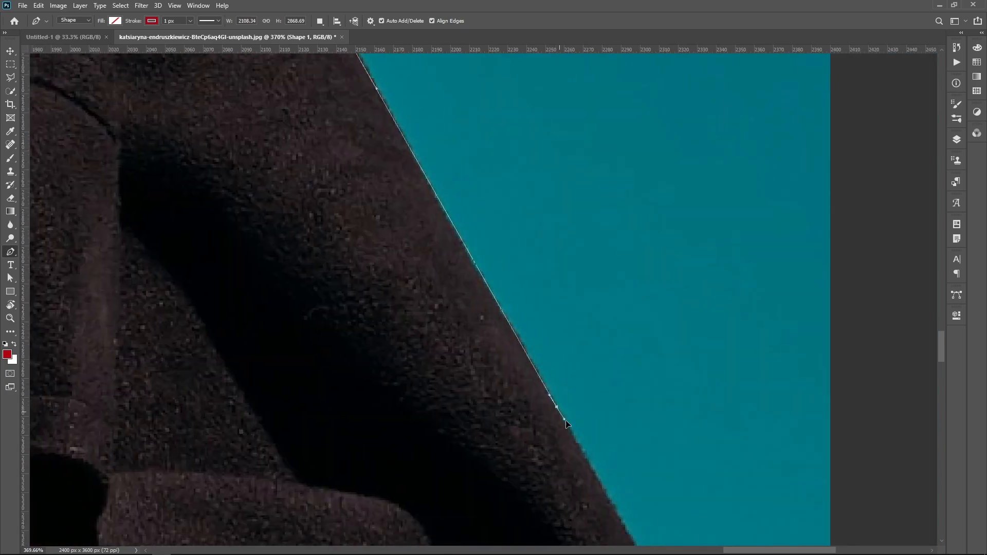
Step: Unlock the photo's background layer, convert the outline path into a selection and mask the layer with it
scroll(723, 236, "down", 10)
left_click(955, 139)
left_click(925, 231)
right_click(418, 228)
left_click(457, 271)
key("Return")
left_click(853, 231)
left_click(873, 539)
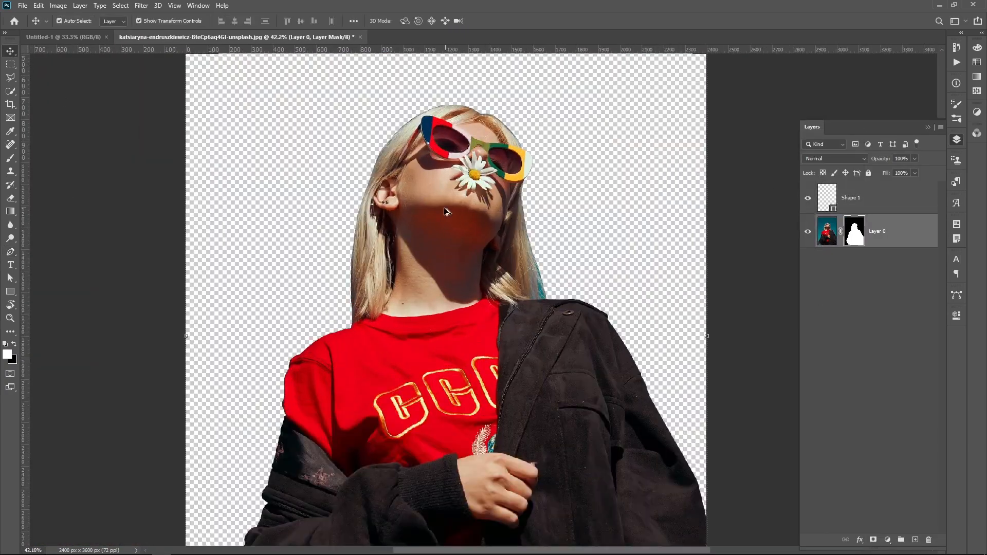
Step: Undo the last two changes and add the cut-out mask to Layer 0 again
scroll(444, 211, "down", 4)
key("ctrl+z")
key("ctrl+z")
left_click(877, 231)
left_click(873, 539)
Step: Erase the teal background fringe between the hair strands above the jacket shoulder with the Background Eraser
scroll(516, 259, "up", 14)
right_click(10, 199)
left_click(827, 231)
left_click_drag(482, 309, 471, 268)
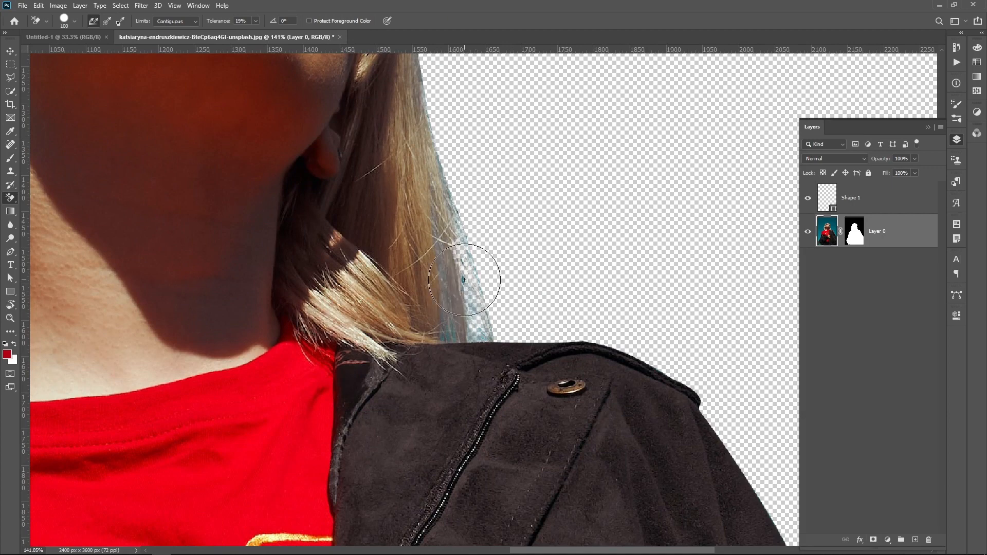
scroll(464, 280, "down", 13)
Step: Delete the Shape 1 outline layer from the photo document
left_click(10, 51)
scroll(214, 168, "down", 3)
left_click_drag(484, 346, 180, 62)
key("Delete")
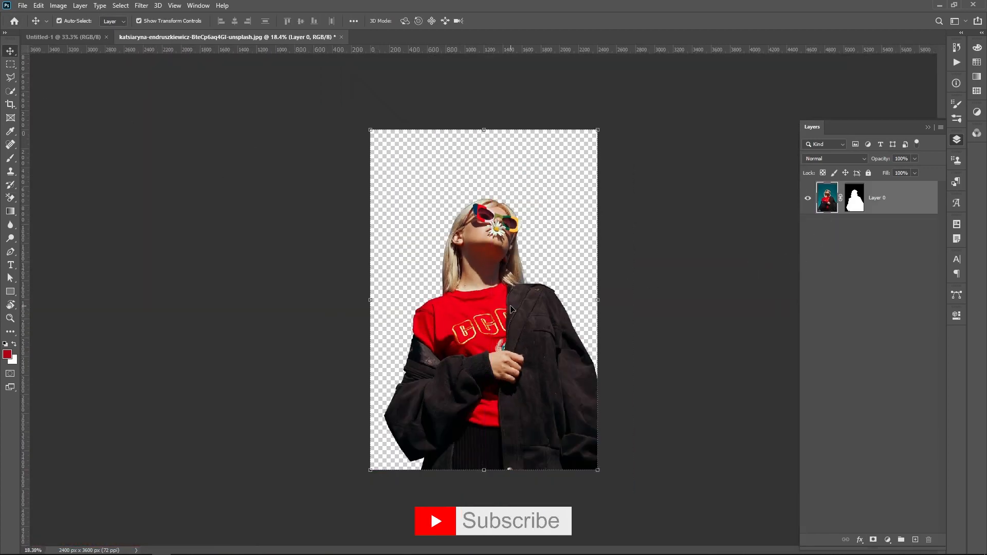
Step: Bring the cut-out woman into the Untitled-1 document and scale her down over the lower part of the page
left_click_drag(511, 309, 487, 343)
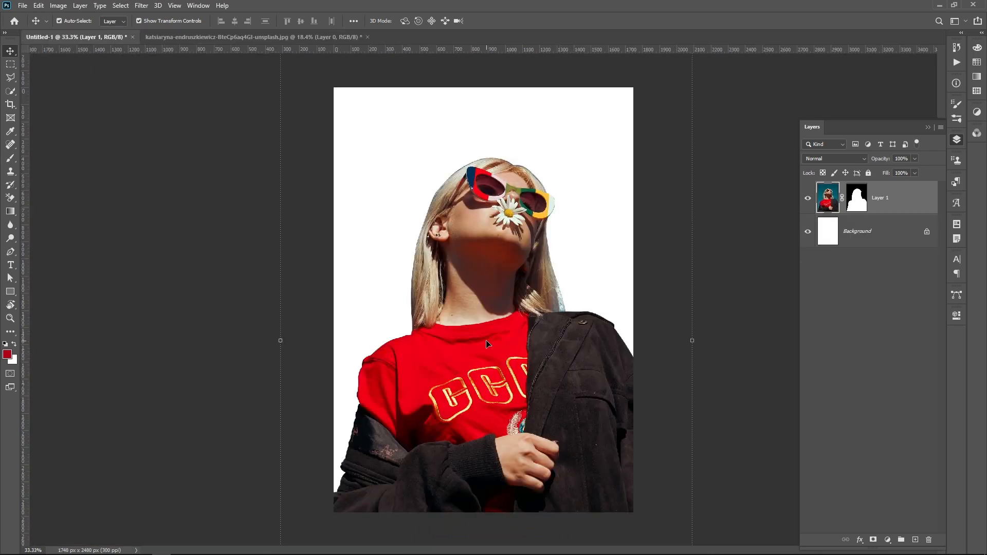
scroll(486, 341, "down", 4)
left_click_drag(497, 306, 486, 354)
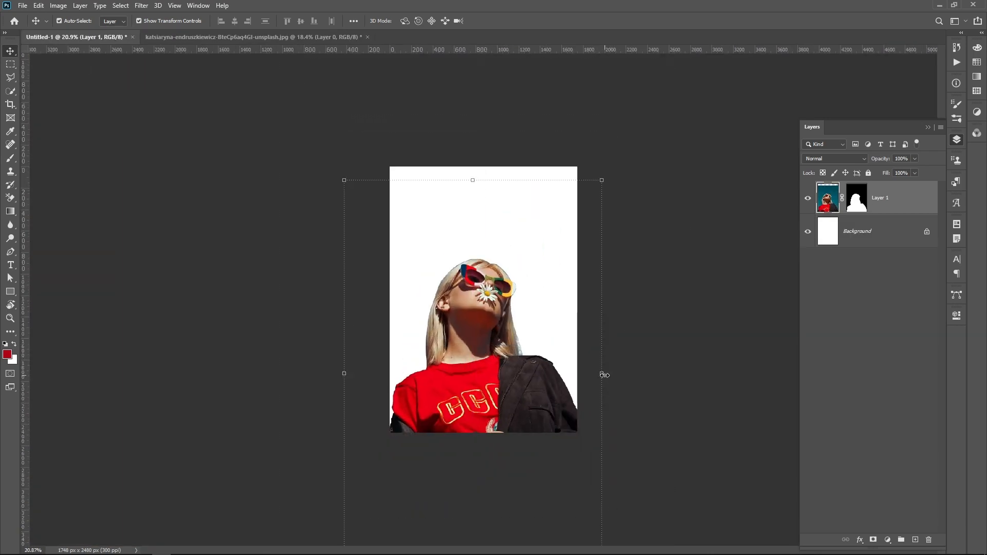
left_click_drag(604, 374, 551, 375)
left_click_drag(496, 420, 525, 379)
left_click(508, 21)
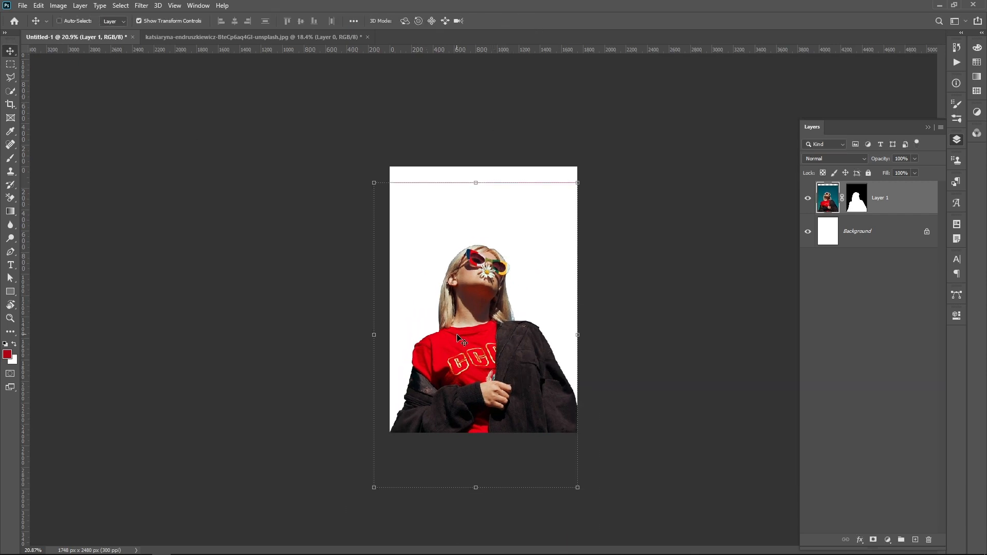
Step: Flip the woman horizontally and enlarge her to about 111% toward the page's lower right
key("ctrl+t")
right_click(480, 358)
left_click(547, 531)
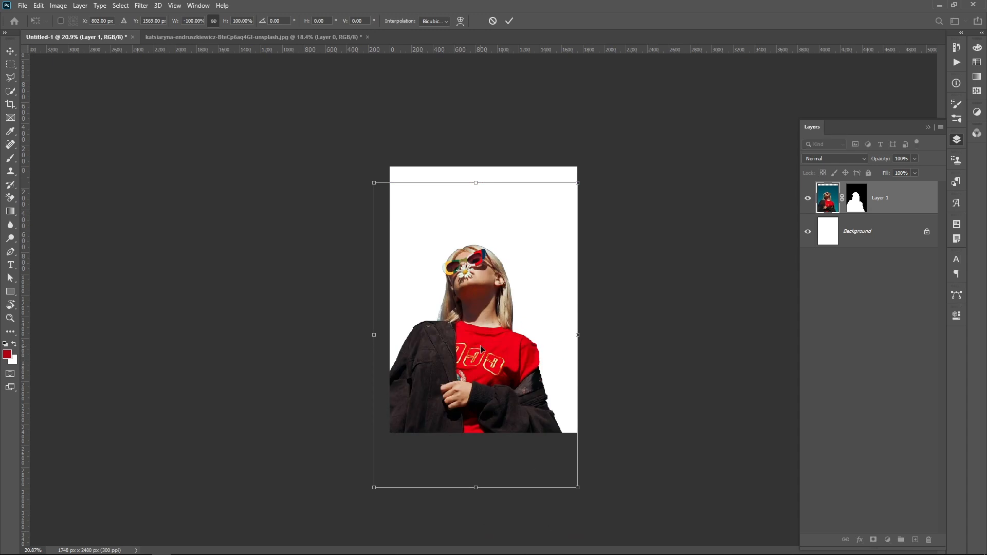
mouse_move(479, 348)
left_mouse_down()
mouse_move(501, 354)
mouse_move(495, 344)
left_mouse_up()
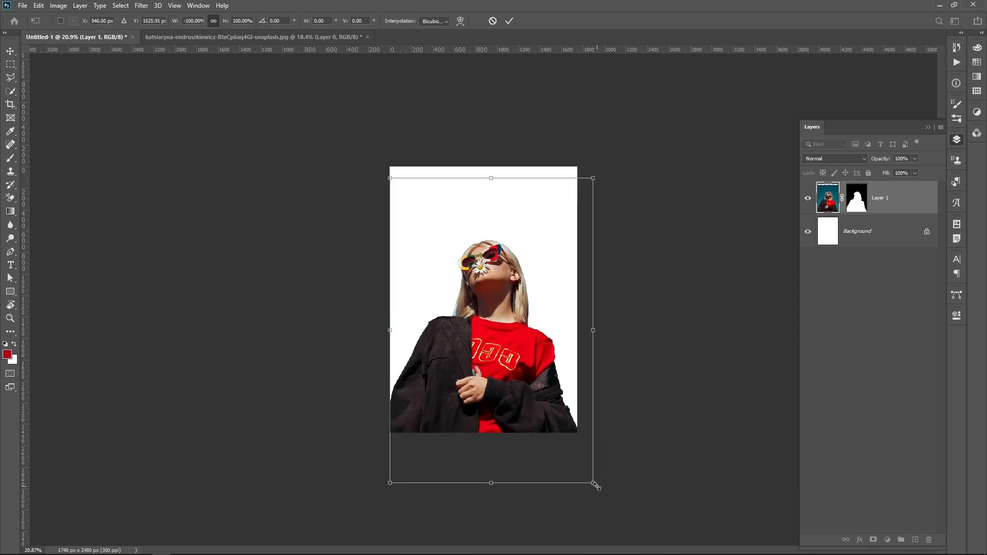
left_click_drag(593, 482, 615, 516)
left_click_drag(519, 411, 519, 418)
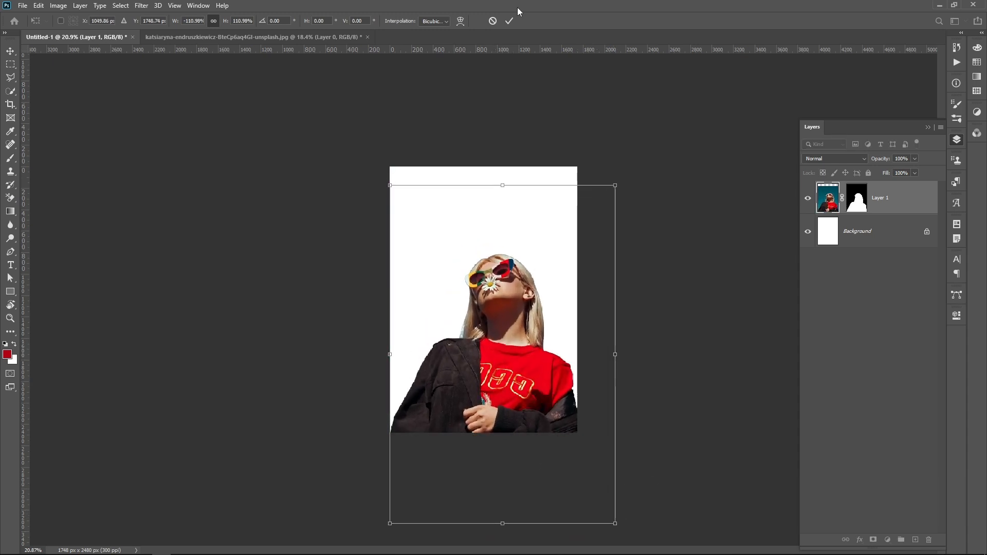
left_click(509, 21)
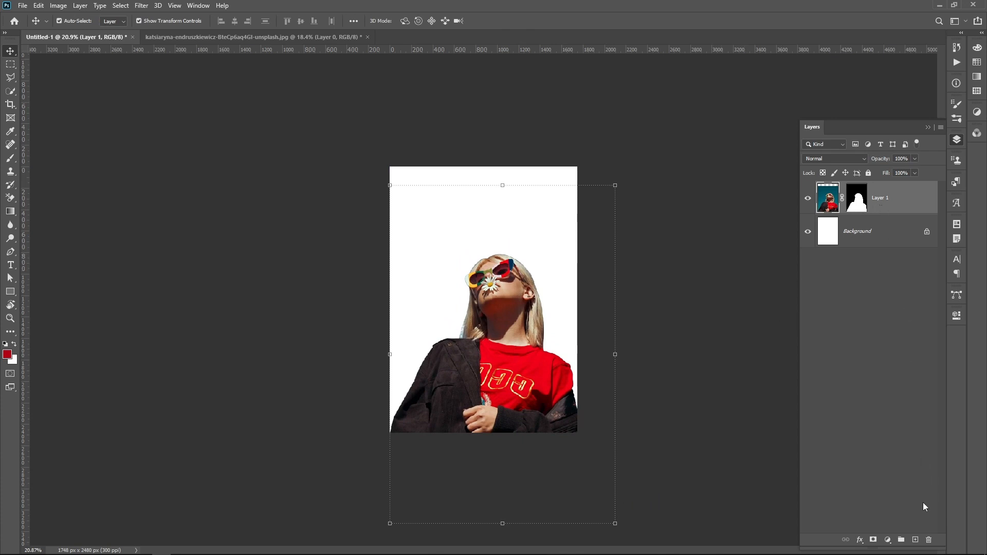
Step: Add a Hue/Saturation adjustment with Reds saturation at -100, shifting the range toward yellow so the shirt keeps its red
left_click(888, 539)
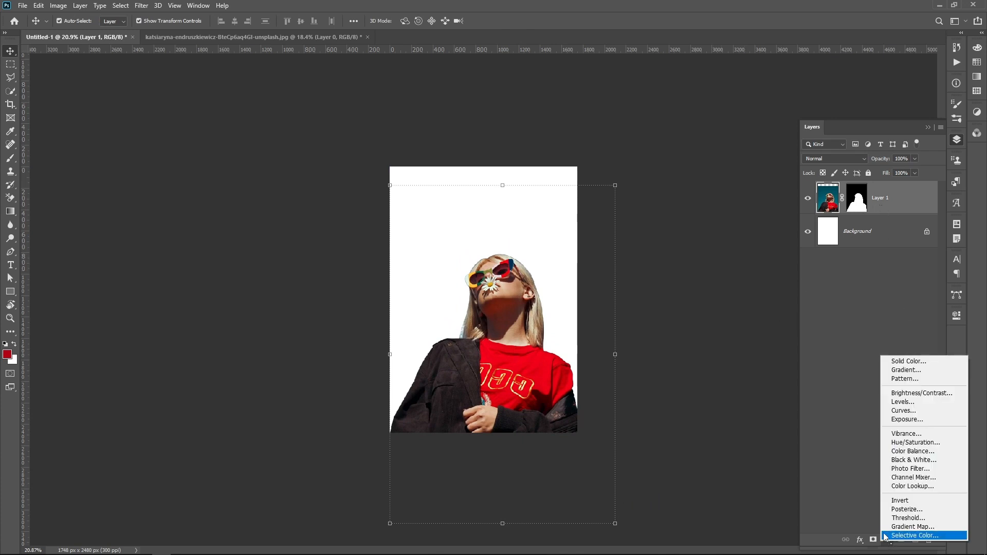
left_click(907, 442)
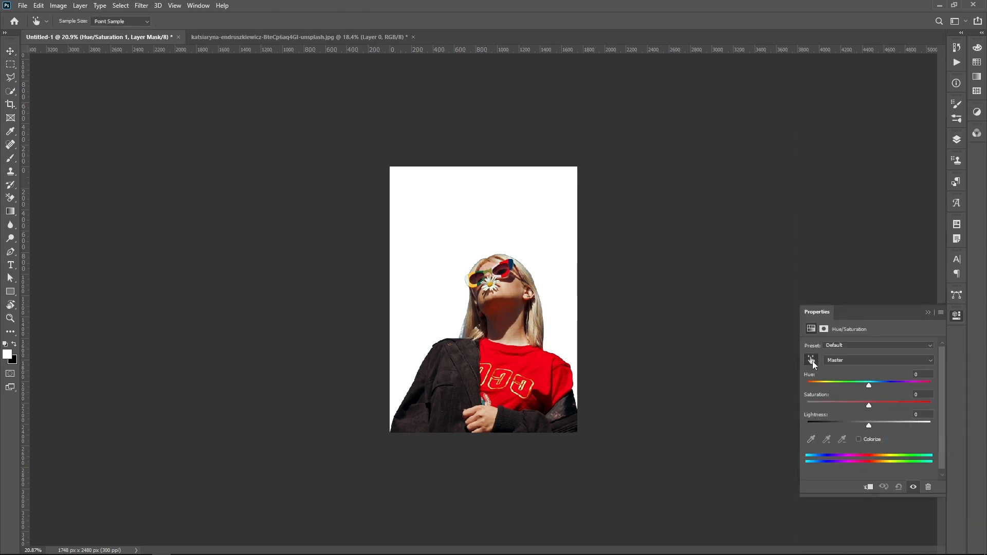
left_click(551, 375)
left_click_drag(868, 406, 807, 420)
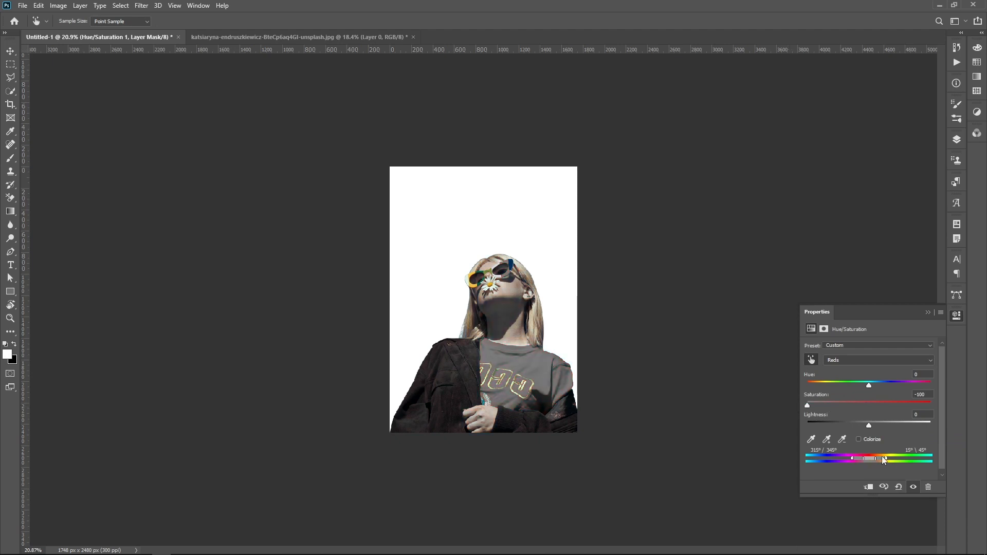
mouse_move(872, 460)
left_mouse_down()
mouse_move(926, 459)
mouse_move(885, 456)
left_mouse_up()
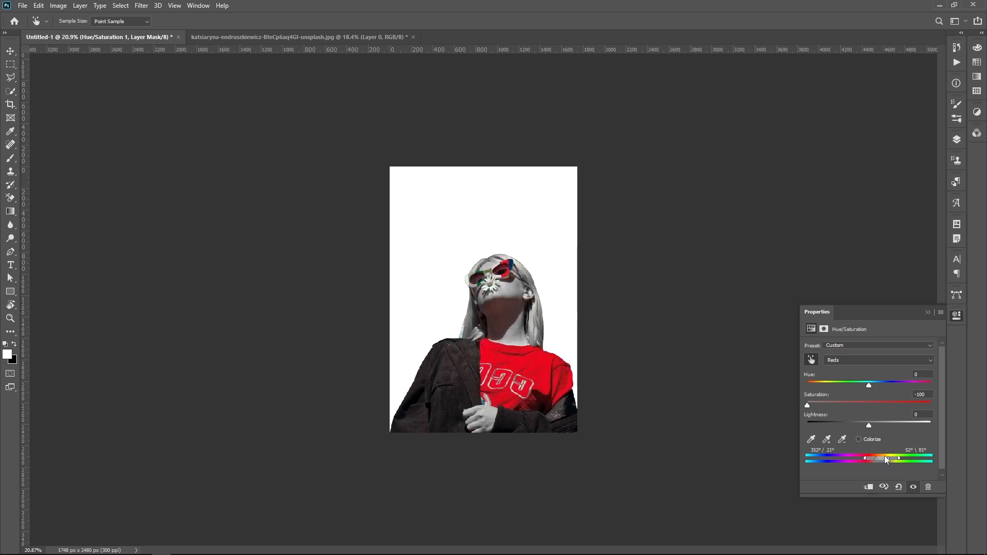
left_click(927, 313)
Step: Move the woman slightly down and right on the page and deselect the layer
left_click(10, 51)
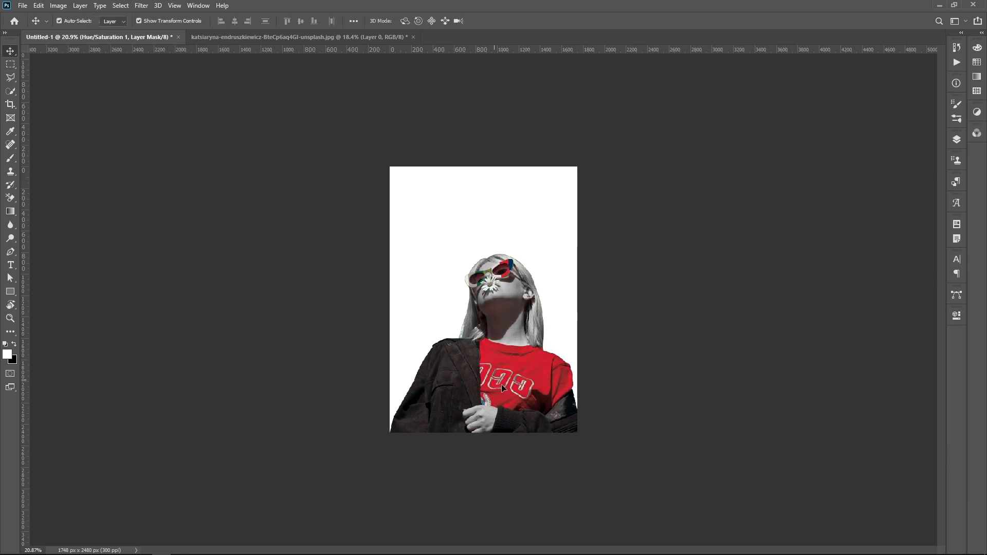
left_click_drag(501, 384, 509, 393)
left_click(679, 328)
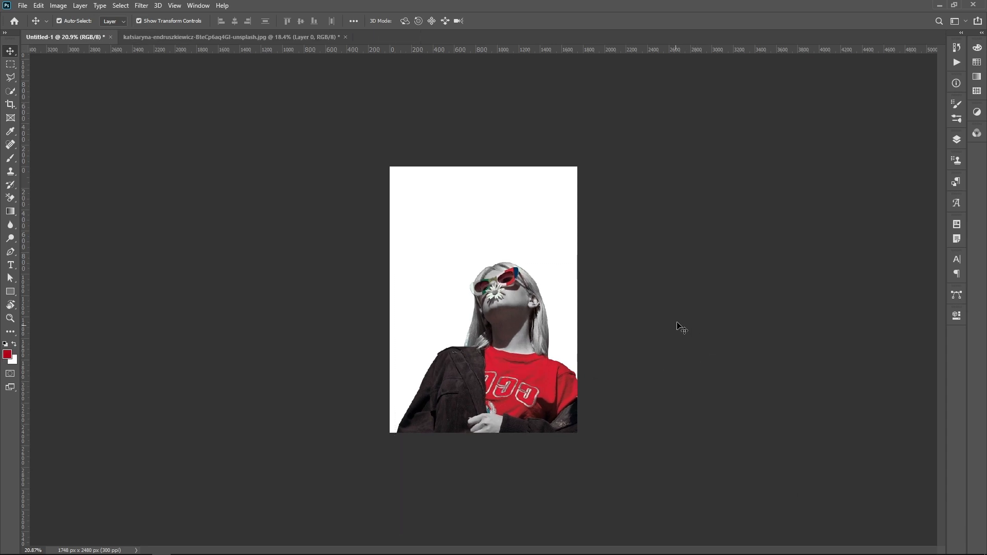
Step: Draw a closed four-sided Pen shape, about 1959 by 1949 px, covering the page below a rising diagonal
left_click(10, 251)
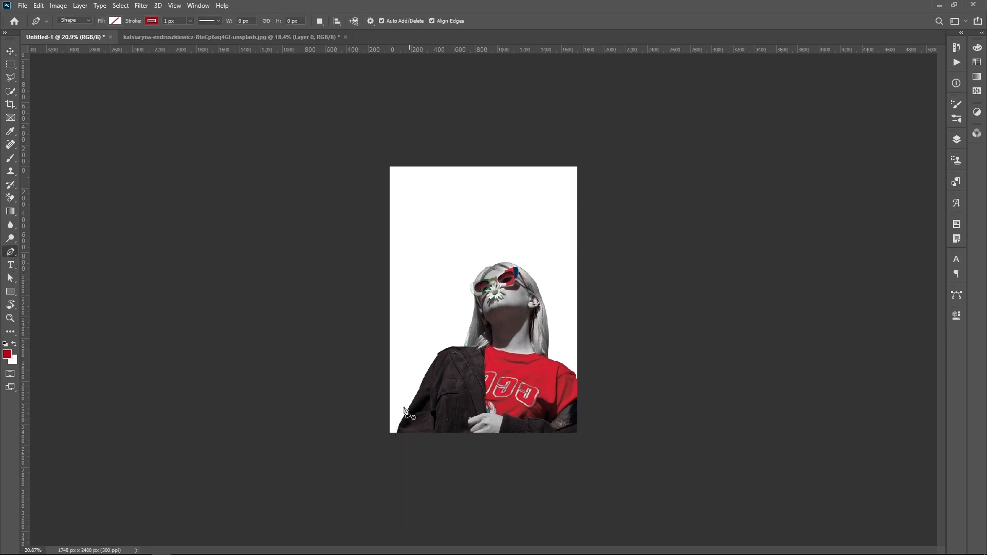
left_click(382, 395)
left_click(590, 240)
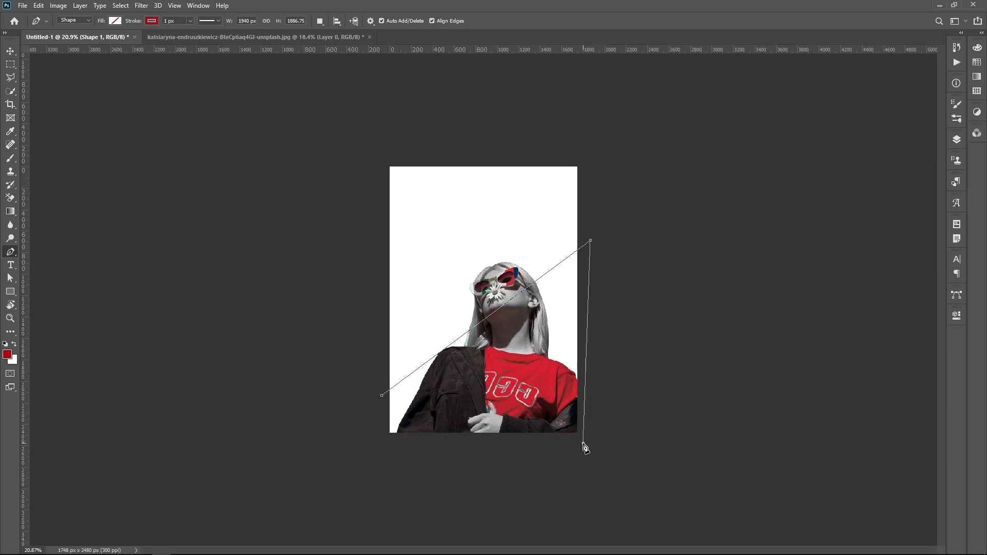
left_click(379, 450)
left_click(381, 396)
Step: Remove the diagonal shape's stroke and fill it with dark red
left_click(152, 20)
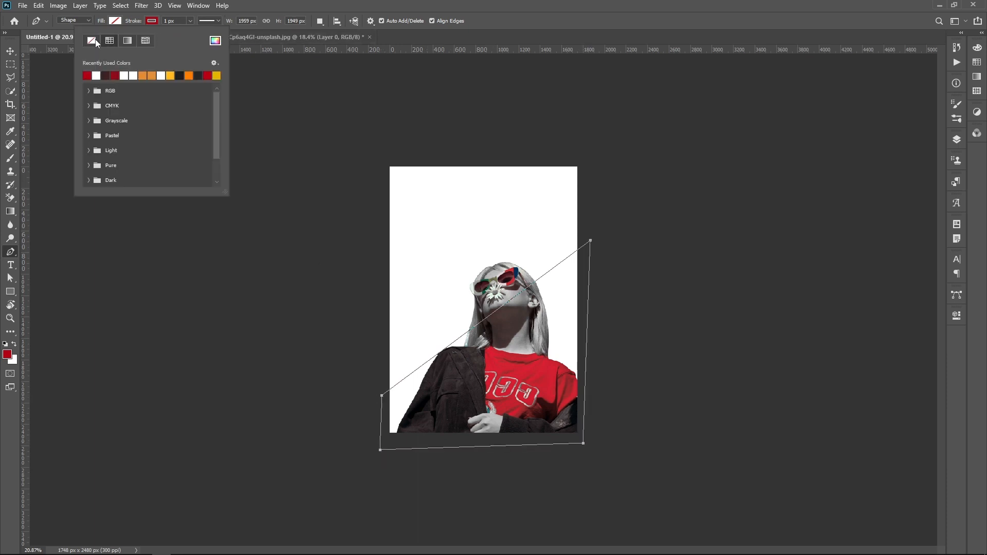
left_click(93, 40)
left_click(115, 20)
left_click(79, 75)
left_click(10, 51)
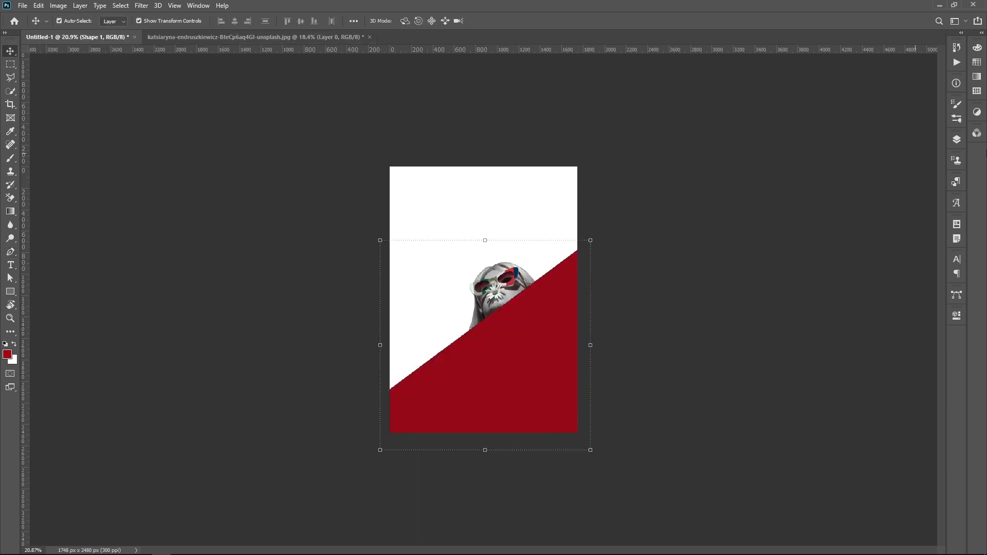
Step: Place Shape 1 behind the woman and group the Hue/Saturation 1 and Layer 1 layers
left_click(956, 139)
left_click_drag(894, 199, 893, 238)
left_click(895, 208)
left_click(893, 236, "shift")
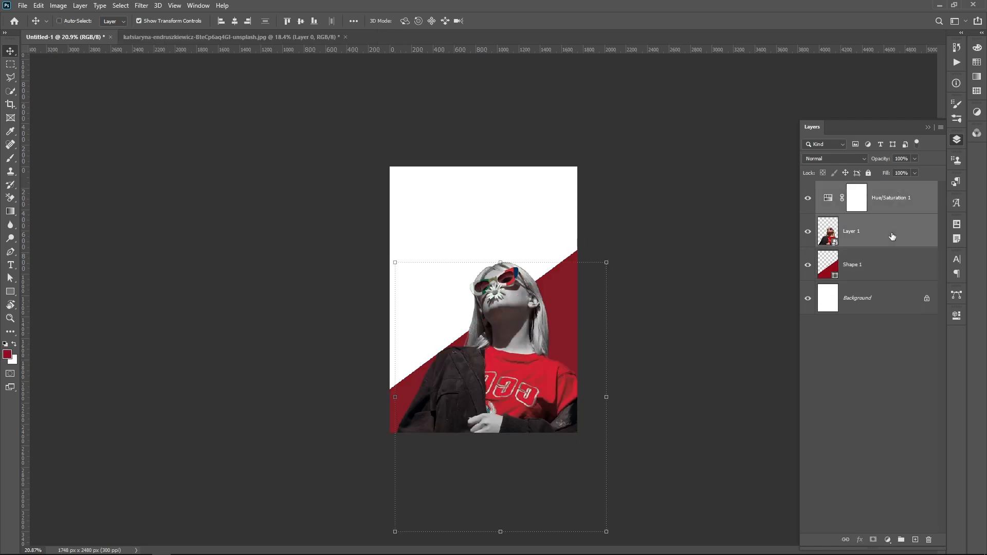
key("ctrl+g")
Step: Recolour Shape 1 to the bright red #de0518 sampled from the woman's shirt
left_click(898, 216)
left_click(550, 372)
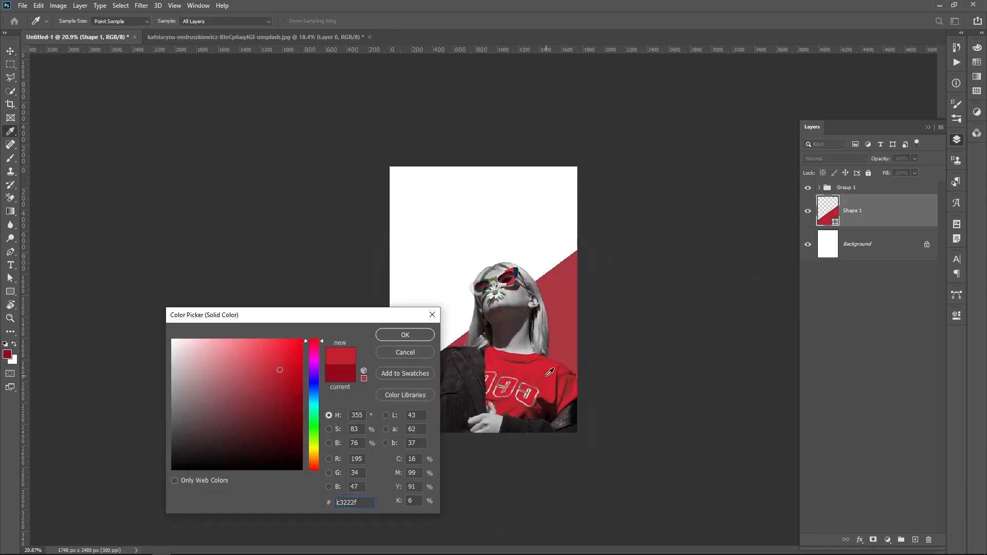
left_click(542, 373)
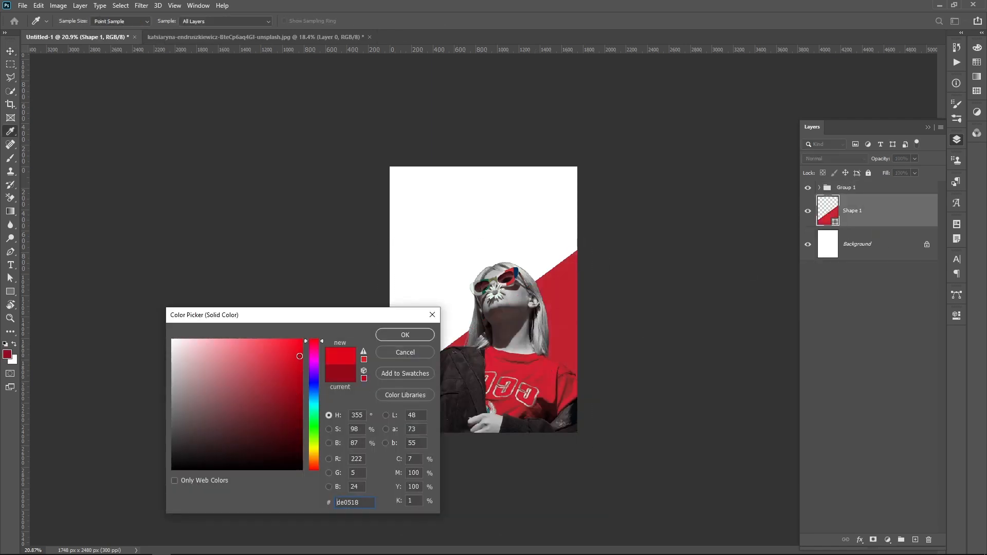
left_click(415, 336)
left_click(604, 355)
Step: Add the text "DESIGN" in the white upper area at 76 pt, coloured with red sampled from the diagonal shape
scroll(604, 354, "up", 4)
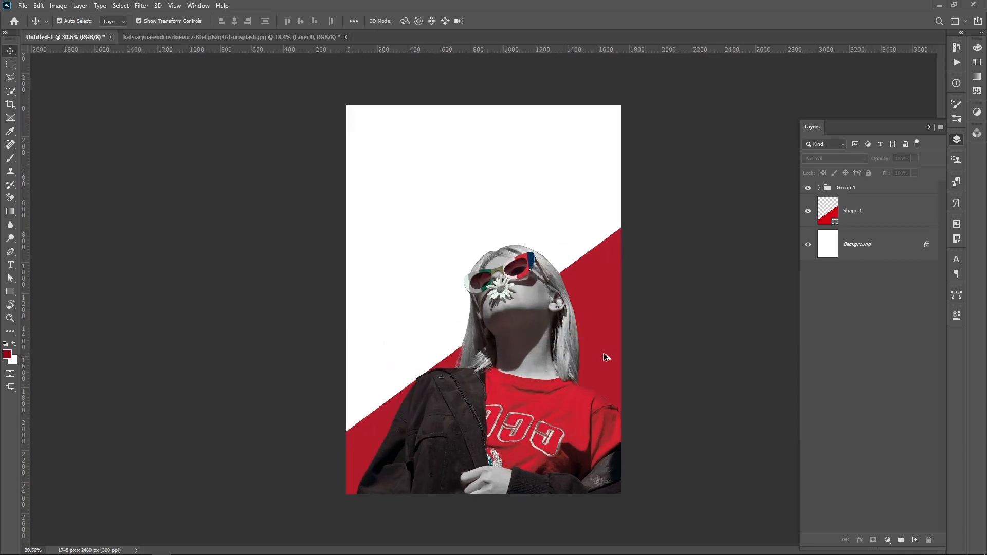
scroll(640, 345, "up", 2)
scroll(673, 346, "down", 1)
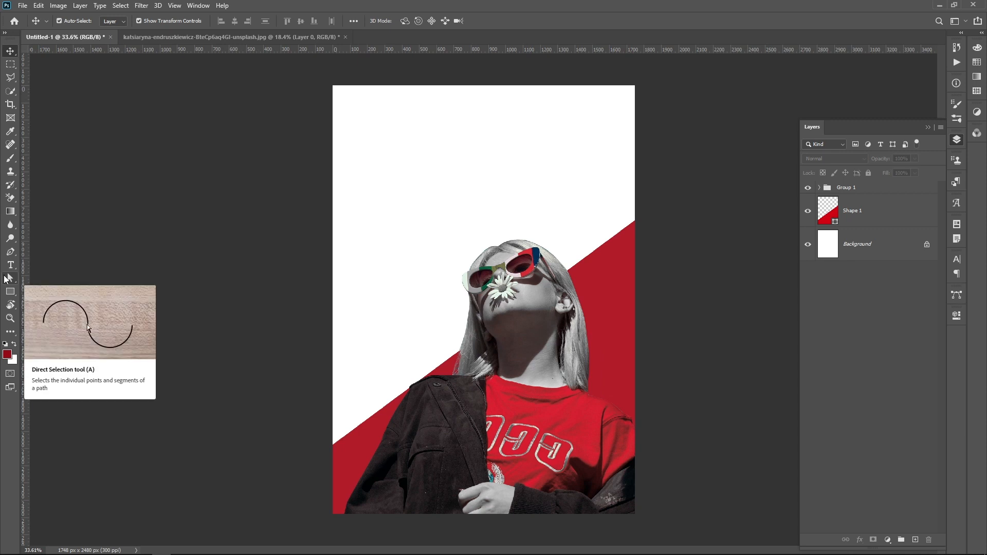
left_click(10, 265)
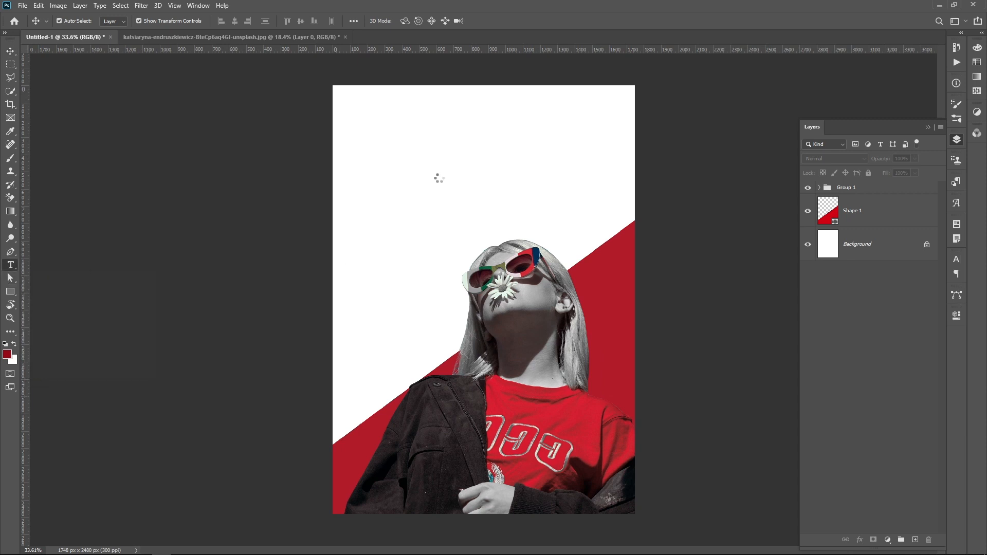
left_click(381, 179)
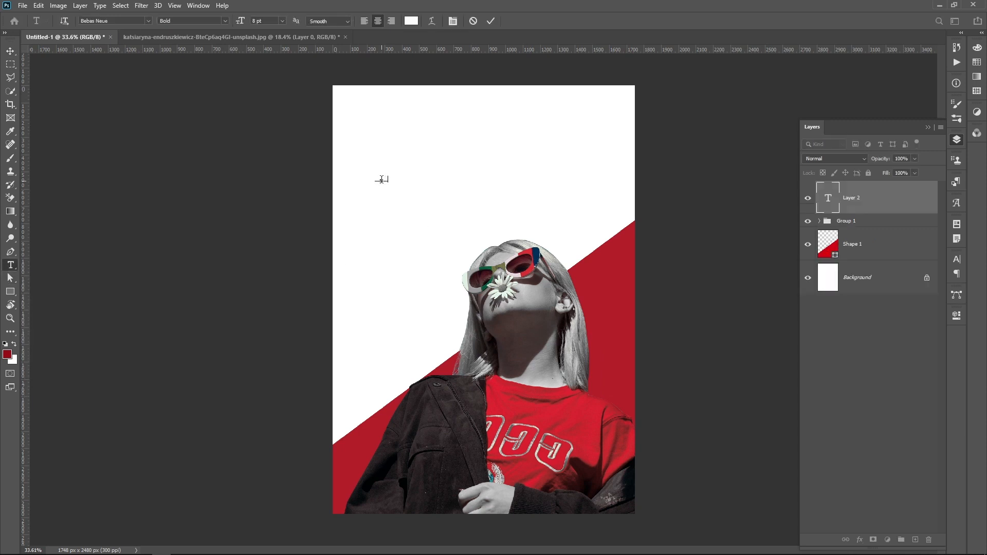
scroll(255, 23, "up", 20)
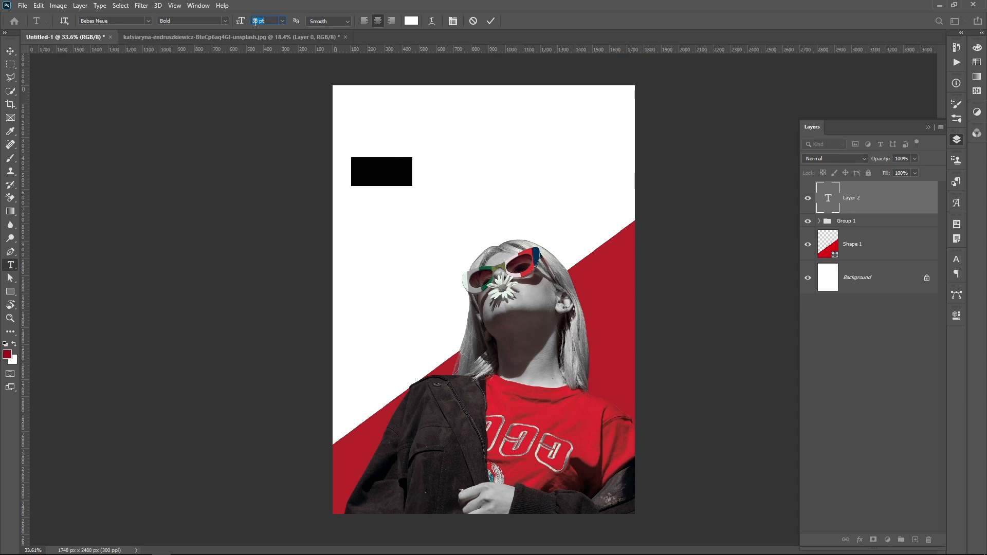
scroll(255, 22, "up", 4)
left_click(410, 21)
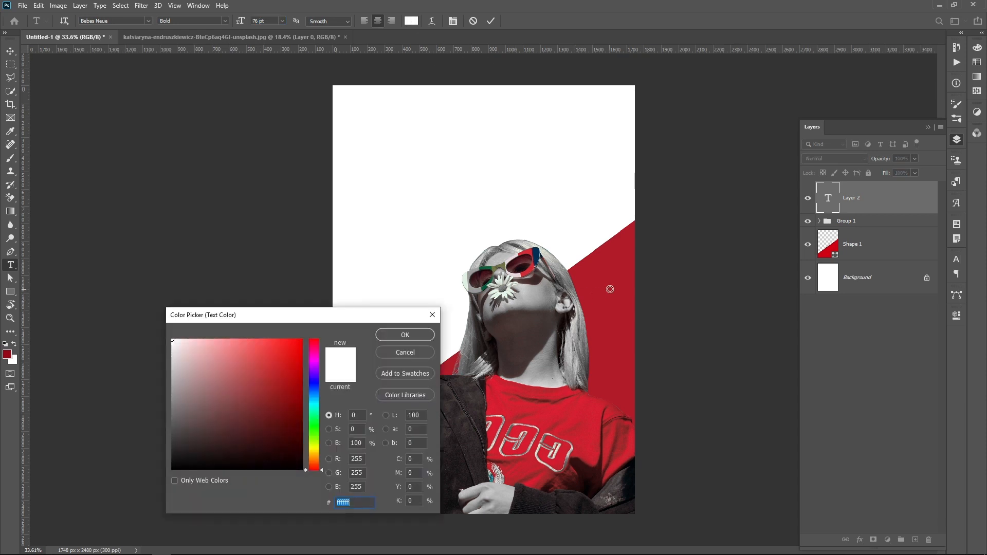
left_click(610, 288)
left_click(383, 334)
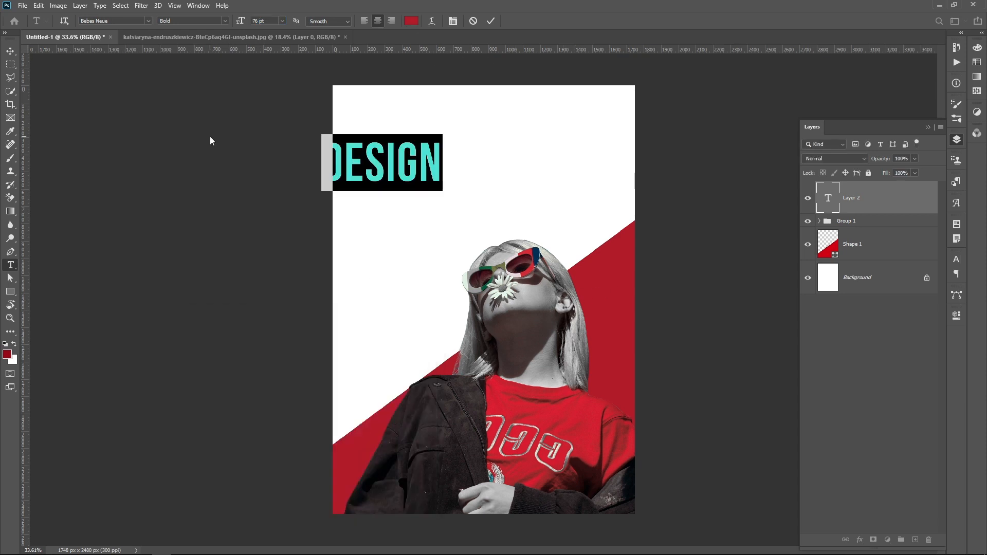
Step: Change the DESIGN text's font to Stoicheion and move it fully inside the page near its upper edge
left_click(149, 21)
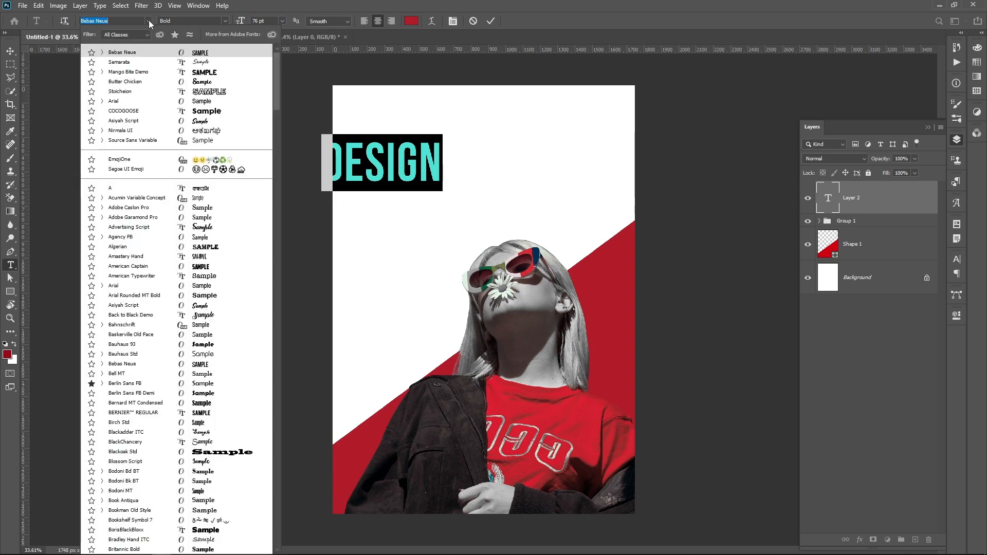
left_click(123, 91)
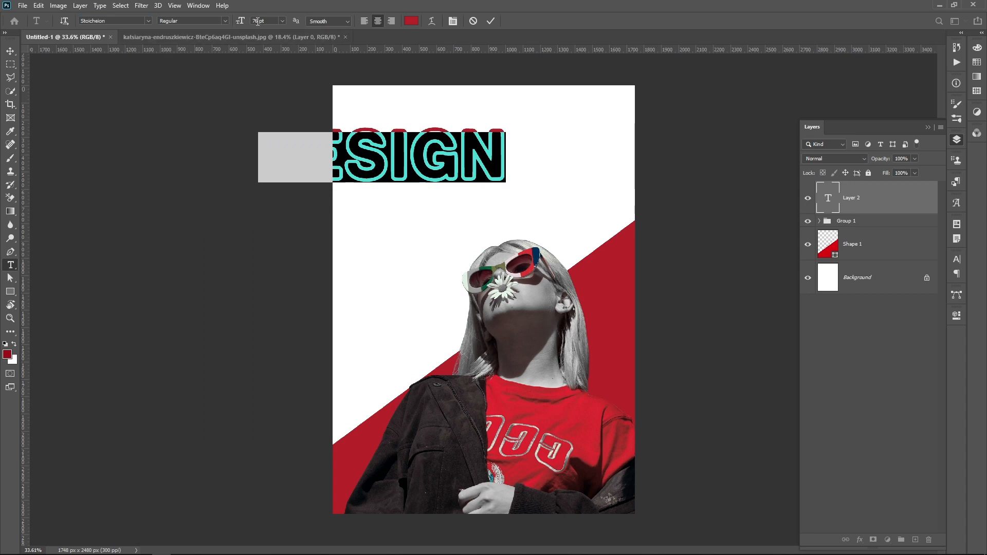
left_click(10, 51)
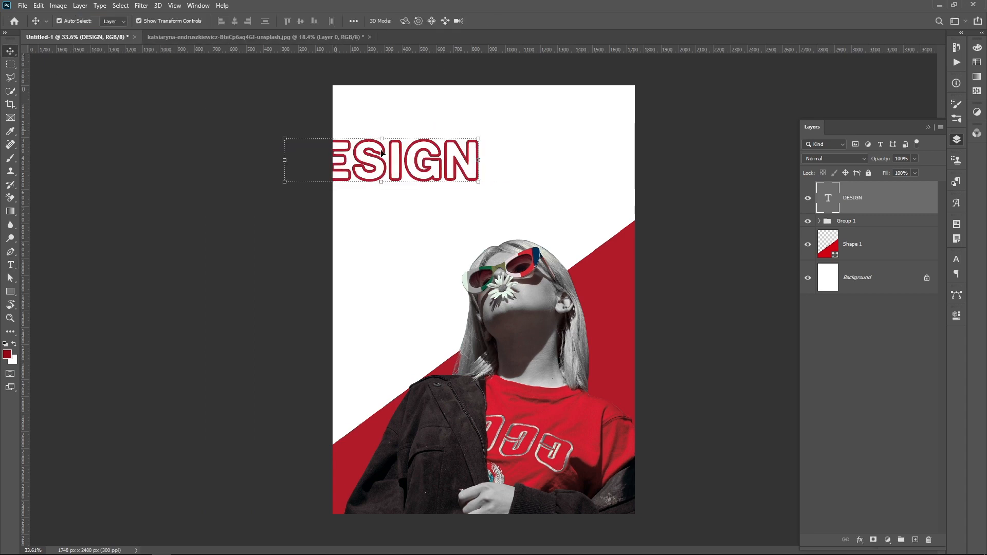
left_click_drag(381, 153, 437, 146)
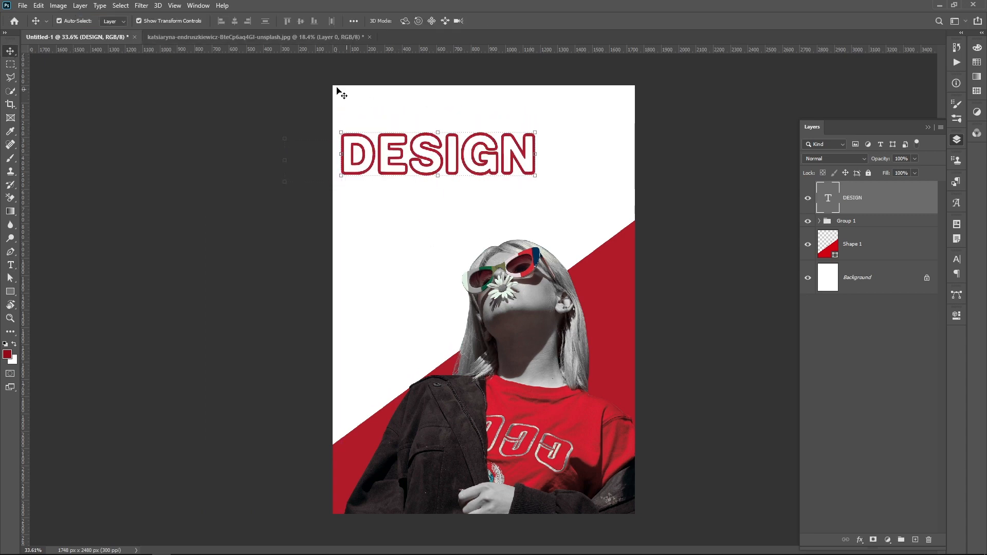
Step: Set the DESIGN text's size to 48 pt
double_click(343, 172)
left_click(281, 20)
left_click(267, 135)
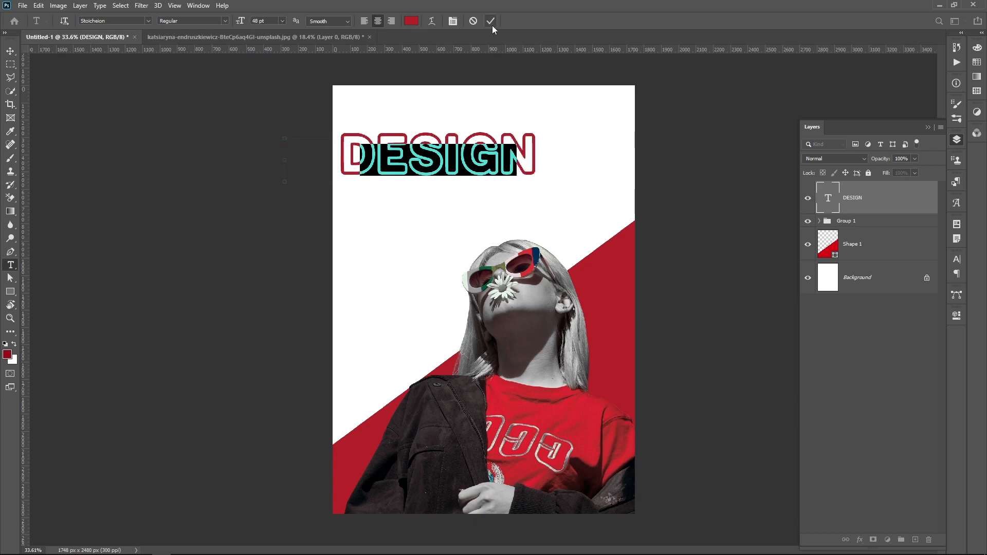
left_click(491, 21)
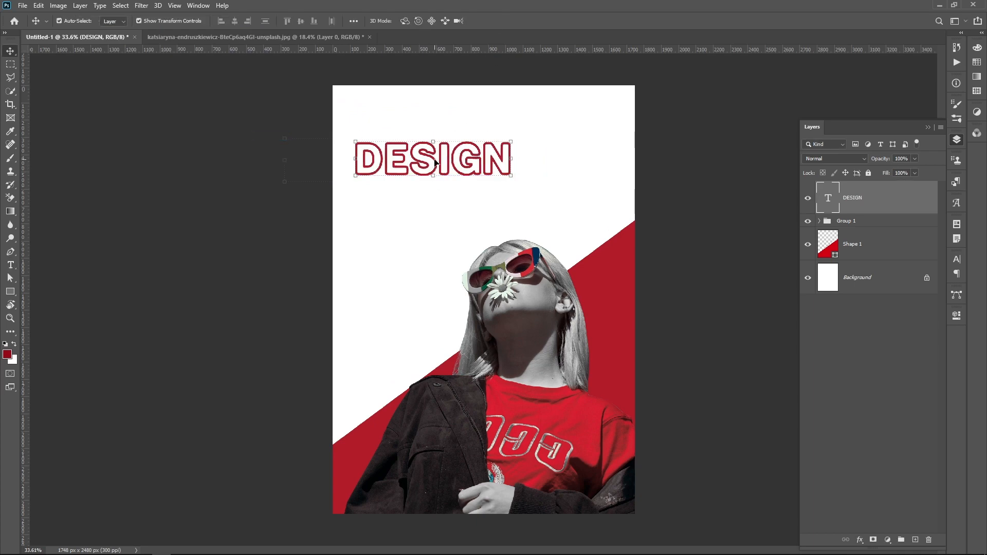
Step: Duplicate the DESIGN line directly below, change the copy to "IS" and line it up with DESIGN's left edge
left_click_drag(435, 162, 442, 204)
key("t")
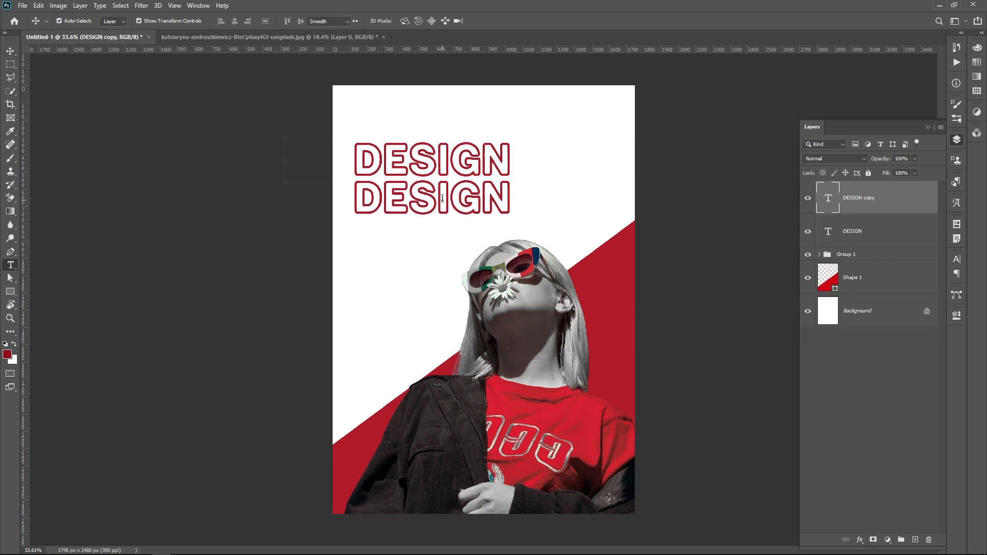
double_click(442, 198)
type("IS")
left_click(366, 23)
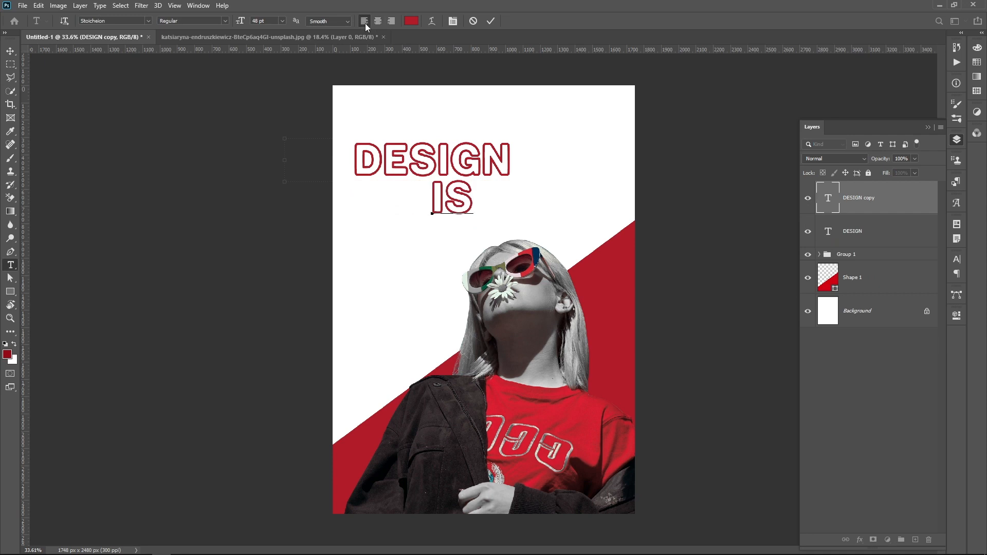
left_click(490, 21)
key("v")
left_click_drag(457, 206, 381, 205)
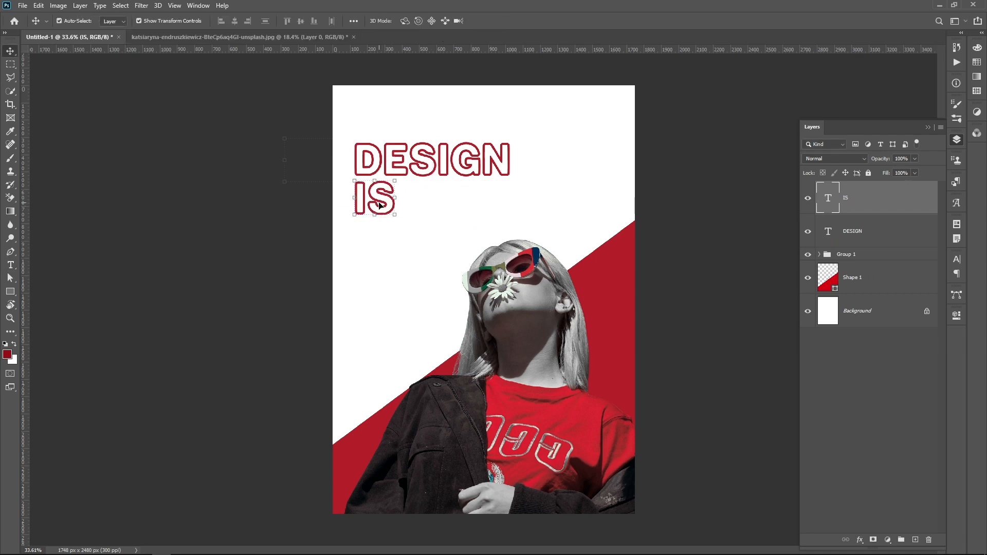
Step: Duplicate the DESIGN line below IS and change the copy's text to "CREATIVE"
left_click(455, 163)
left_click_drag(454, 164, 453, 234)
double_click(453, 234)
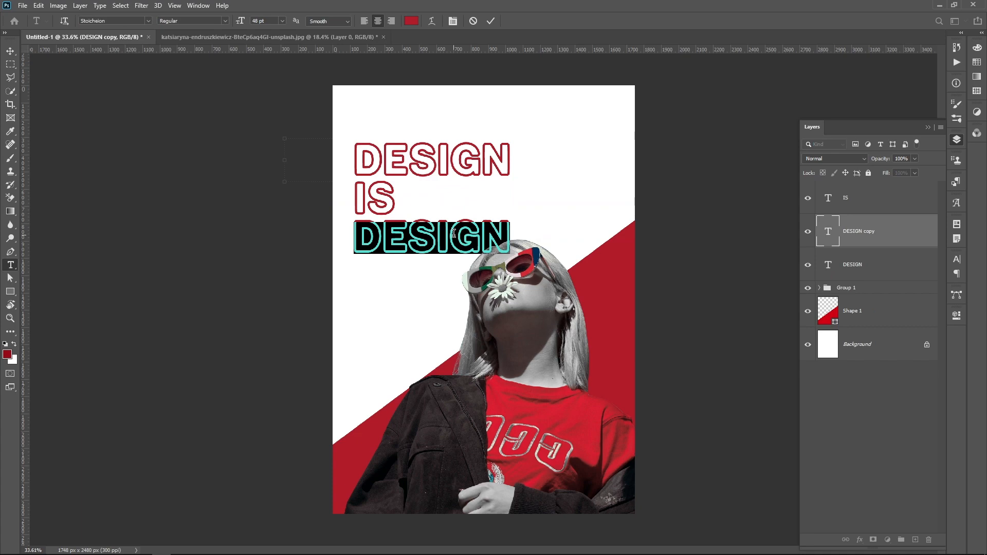
type("CREATIVE")
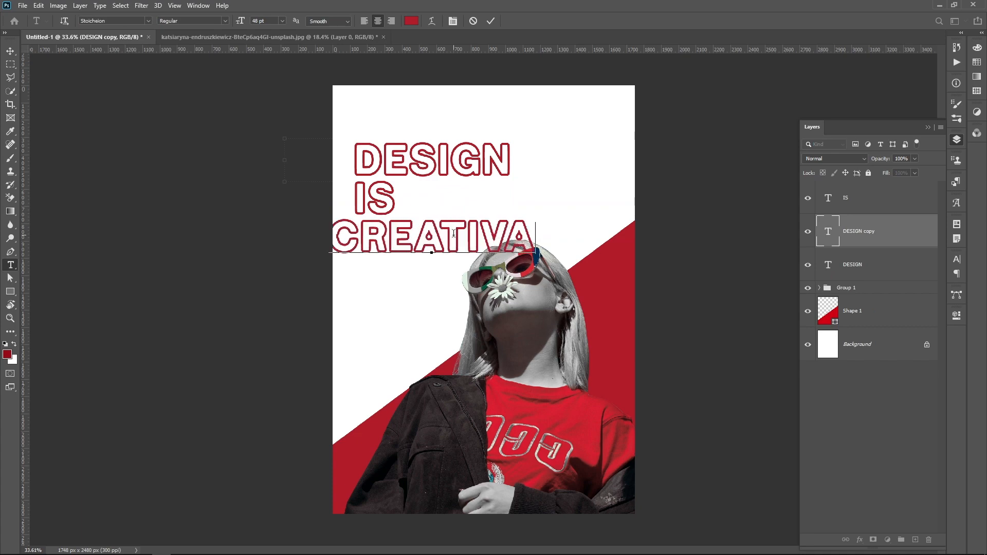
Step: Change the CREATIVE line's font to COCOGOOSE and align it beneath IS with the left edge of the heading
key("ctrl+a")
left_click(147, 21)
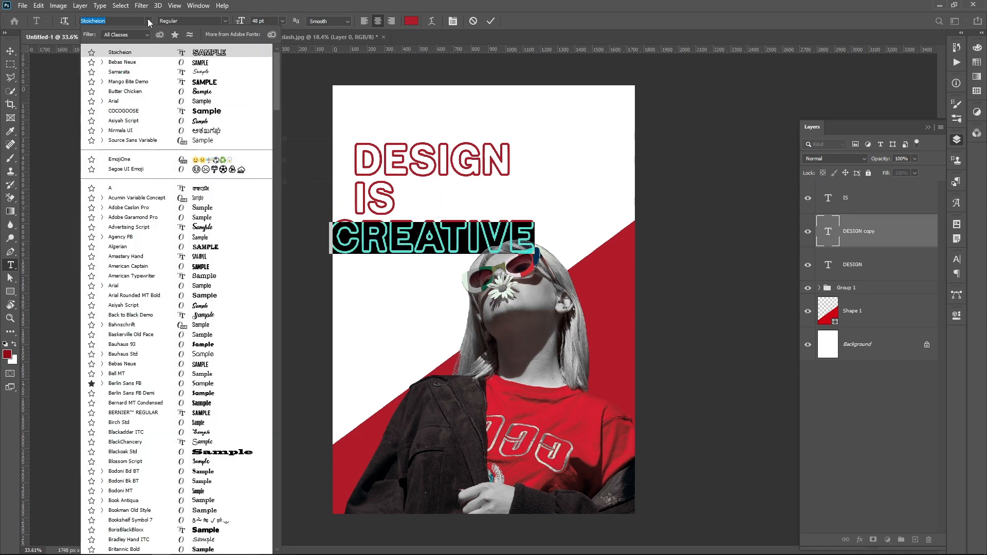
left_click(161, 111)
left_click(11, 51)
left_click_drag(445, 243, 455, 235)
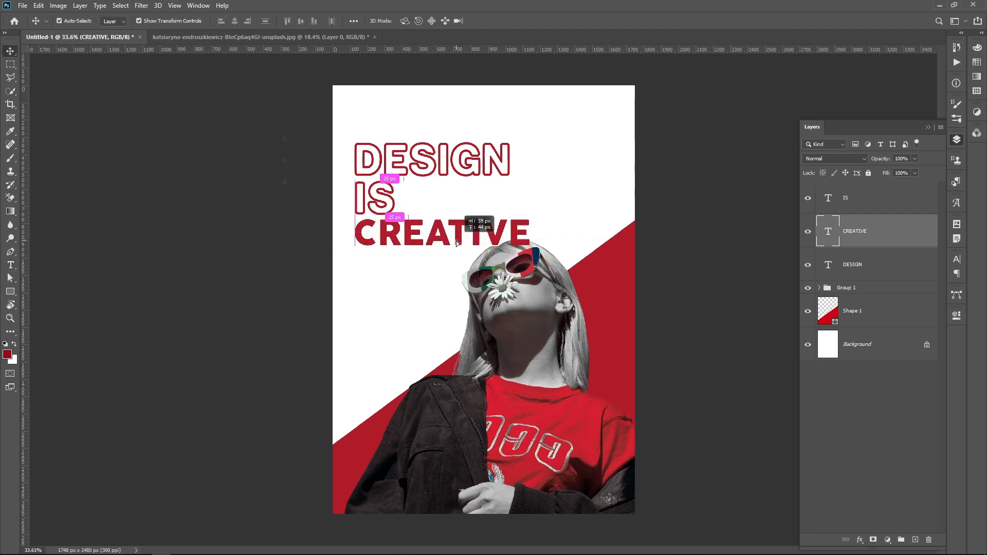
double_click(456, 235)
double_click(411, 154)
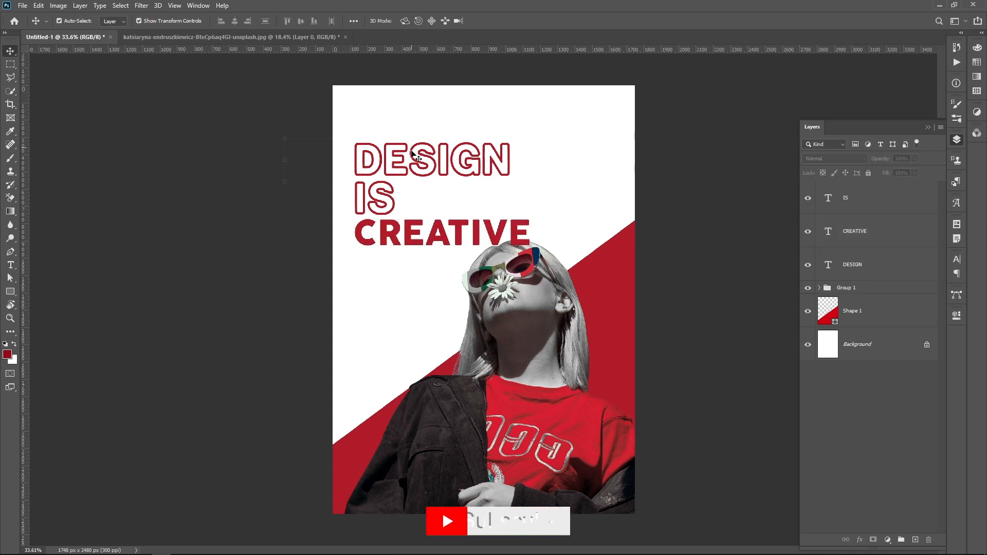
left_click(497, 25)
Step: Enlarge the CREATIVE line to 56 pt and reposition it beneath IS along the heading's left edge
double_click(464, 235)
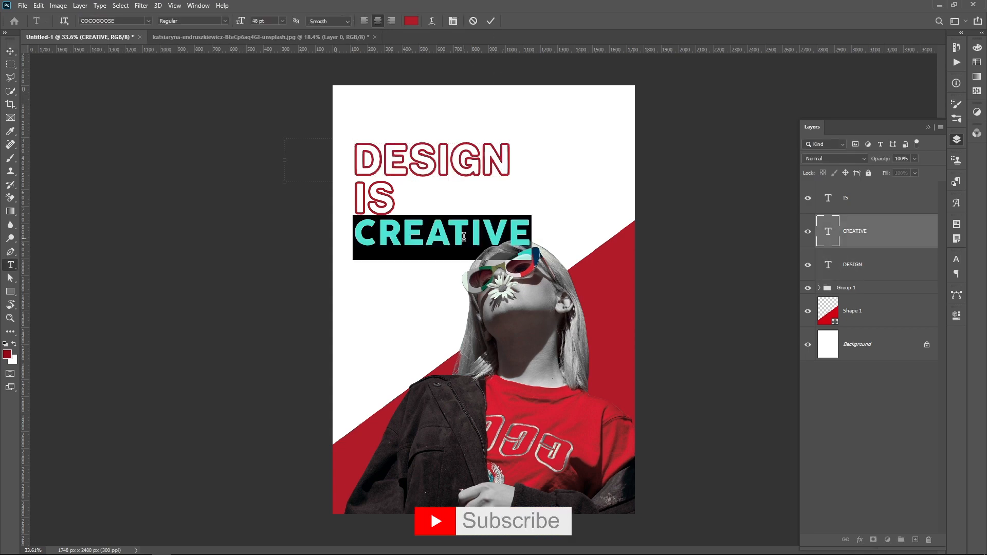
left_click(258, 21)
scroll(258, 21, "up", 6)
scroll(258, 21, "up", 2)
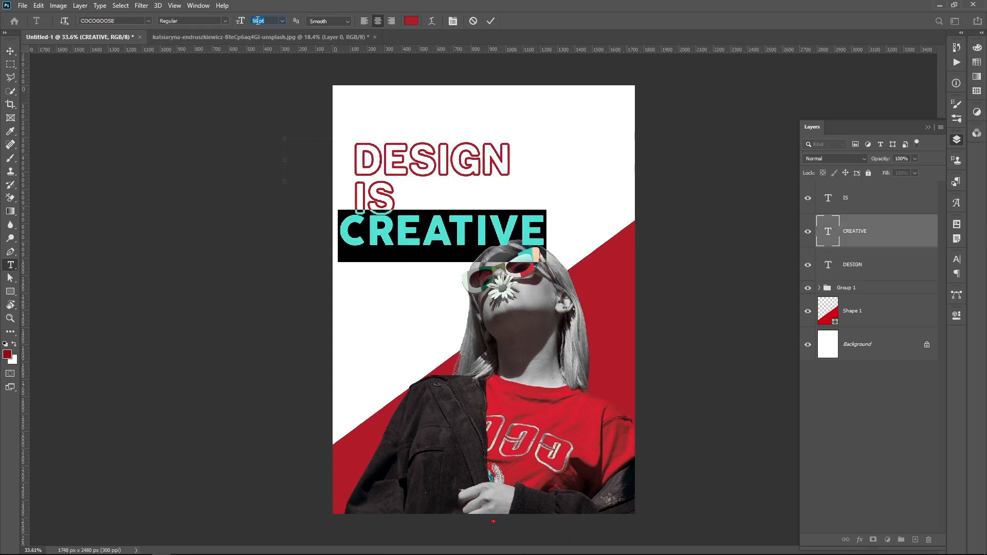
left_click(491, 21)
key("v")
left_click_drag(448, 236, 458, 241)
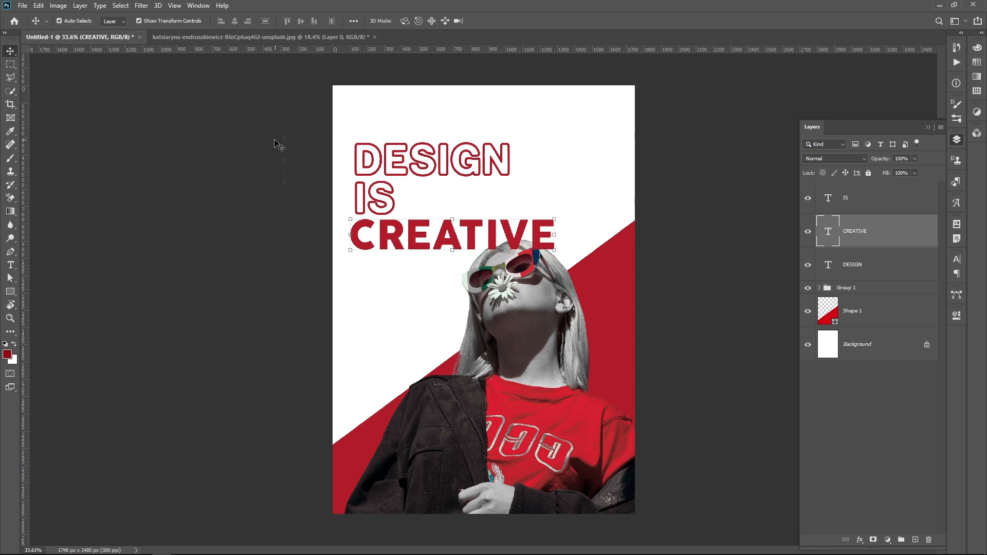
left_click_drag(364, 244, 367, 244)
Step: Select only the DESIGN, IS and CREATIVE layers and move them together slightly up the page
left_click_drag(278, 146, 435, 253)
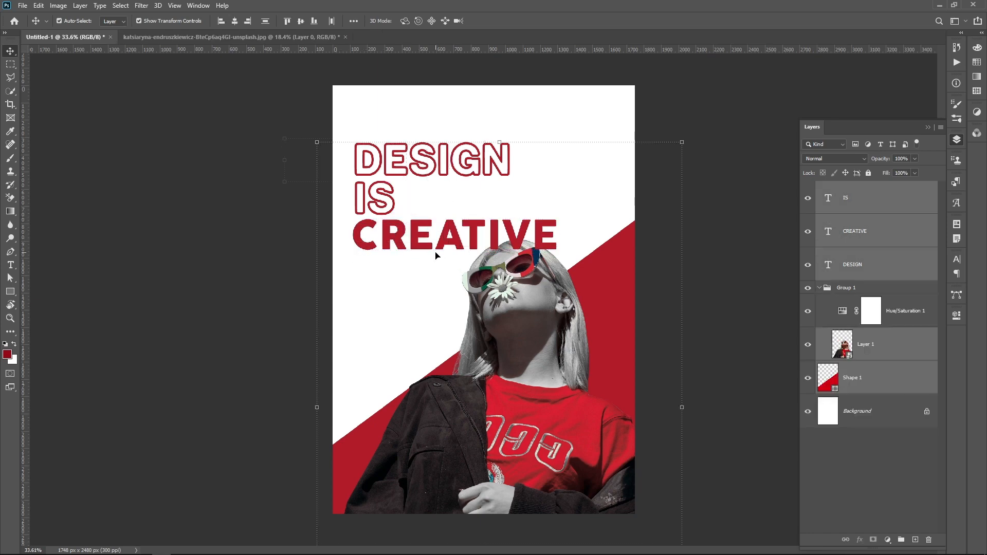
left_click(530, 364, "shift")
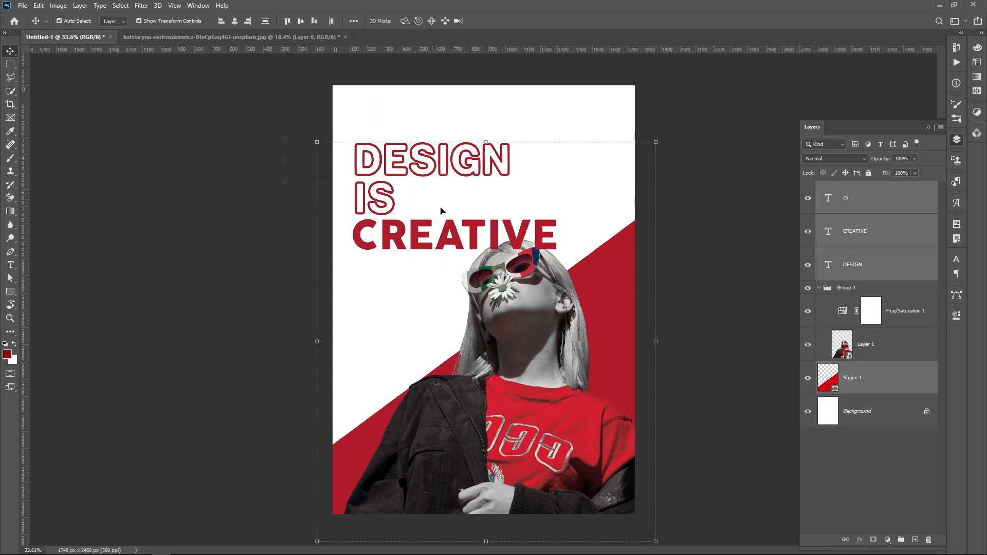
left_click(867, 381, "ctrl")
left_click_drag(508, 220, 544, 230)
left_click(659, 277)
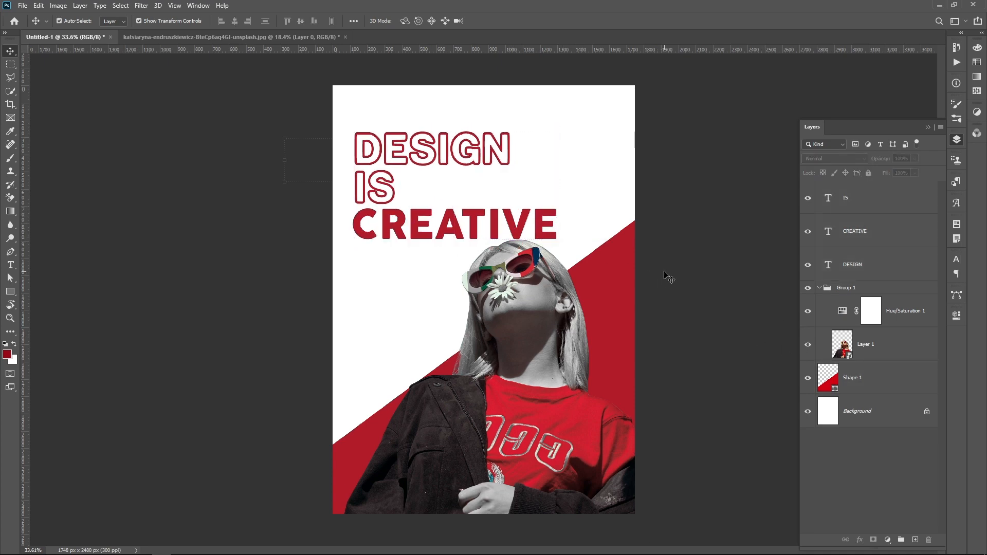
Step: Create a paragraph text box below CREATIVE in Arial 8 pt, widen it slightly and fill it with Lorem ipsum text
scroll(663, 278, "up", 1)
left_click(10, 265)
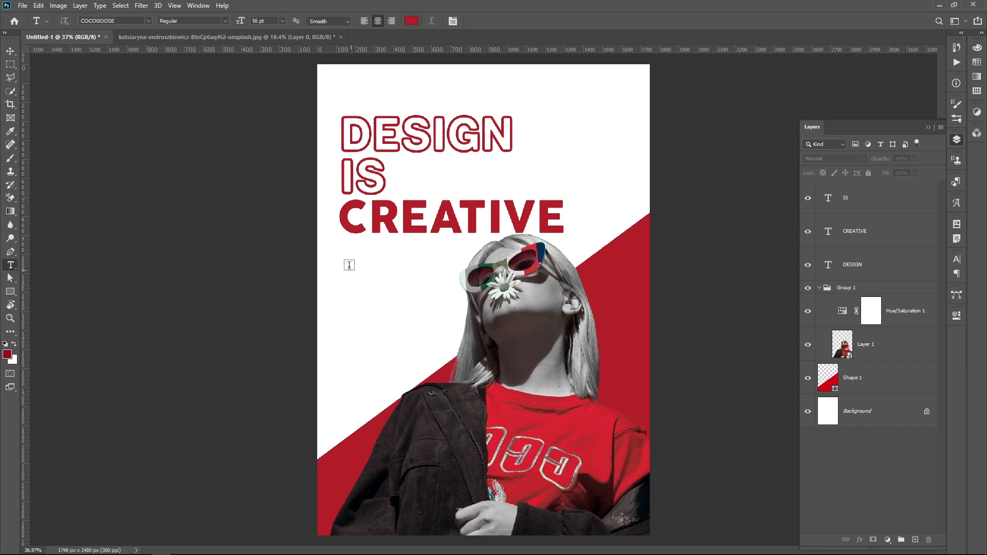
left_click_drag(349, 262, 458, 292)
left_click(105, 20)
type("aria")
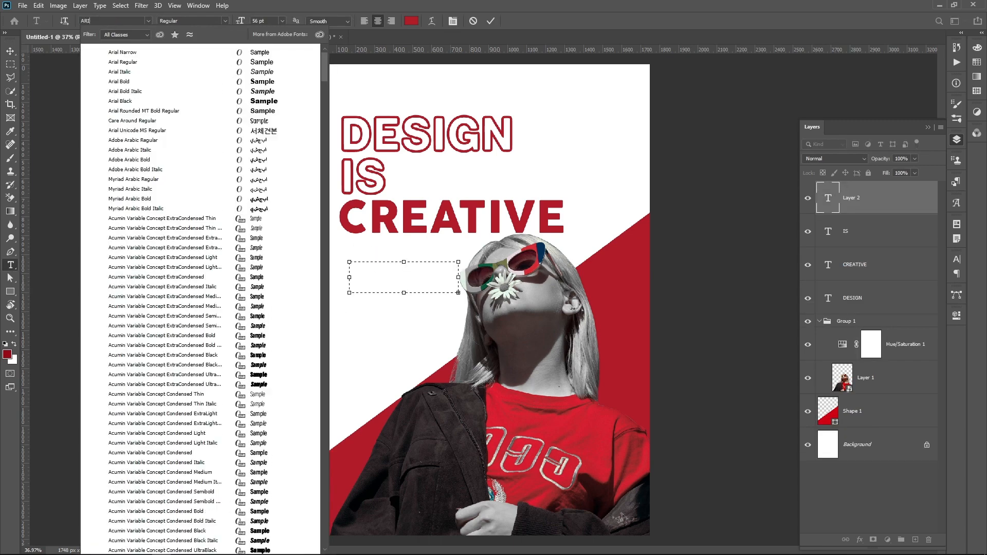
left_click(147, 62)
left_click(281, 21)
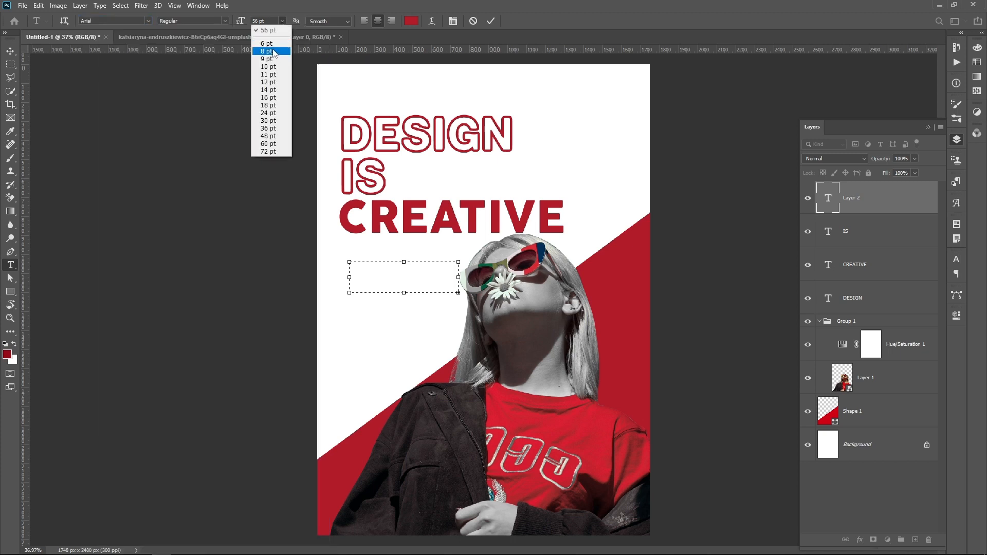
left_click(267, 44)
mouse_move(459, 278)
left_mouse_down()
mouse_move(496, 278)
mouse_move(474, 291)
left_mouse_up()
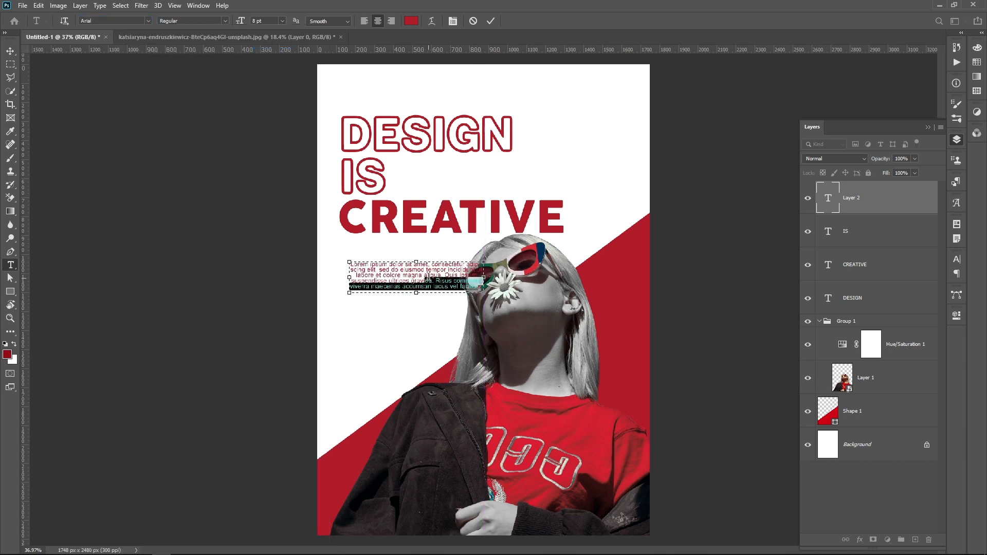
Step: Trim the end of the Lorem ipsum paragraph so that it ends at "magna aliqua"
key("BackSpace")
key("BackSpace")
key("BackSpace")
key("BackSpace")
key("BackSpace")
key("BackSpace")
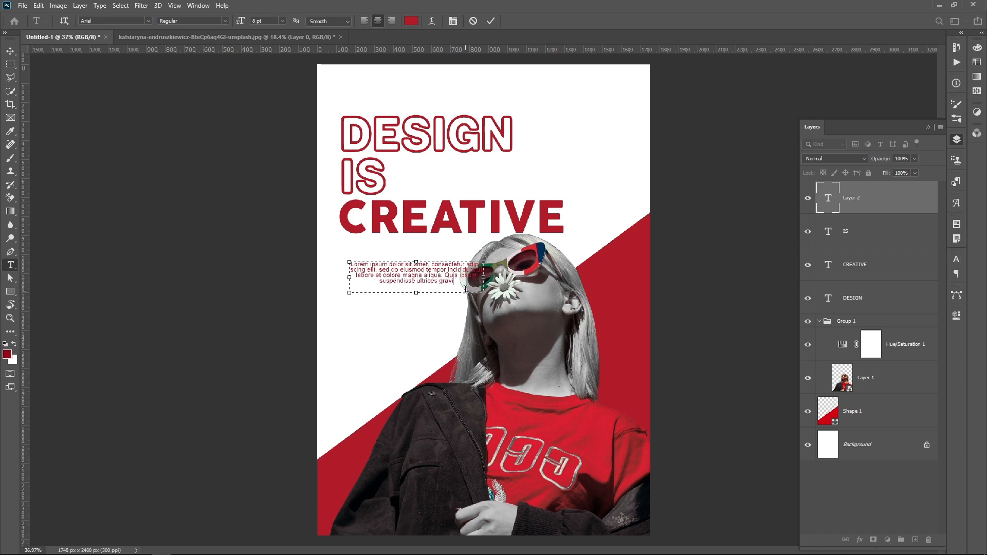
key("BackSpace")
key("BackSpace")
key("BackSpace")
key("BackSpace")
key("BackSpace")
key("BackSpace")
key("BackSpace")
key("BackSpace")
key("BackSpace")
key("BackSpace")
key("BackSpace")
key("BackSpace")
key("BackSpace")
key("BackSpace")
key("BackSpace")
key("BackSpace")
key("BackSpace")
key("BackSpace")
key("BackSpace")
key("BackSpace")
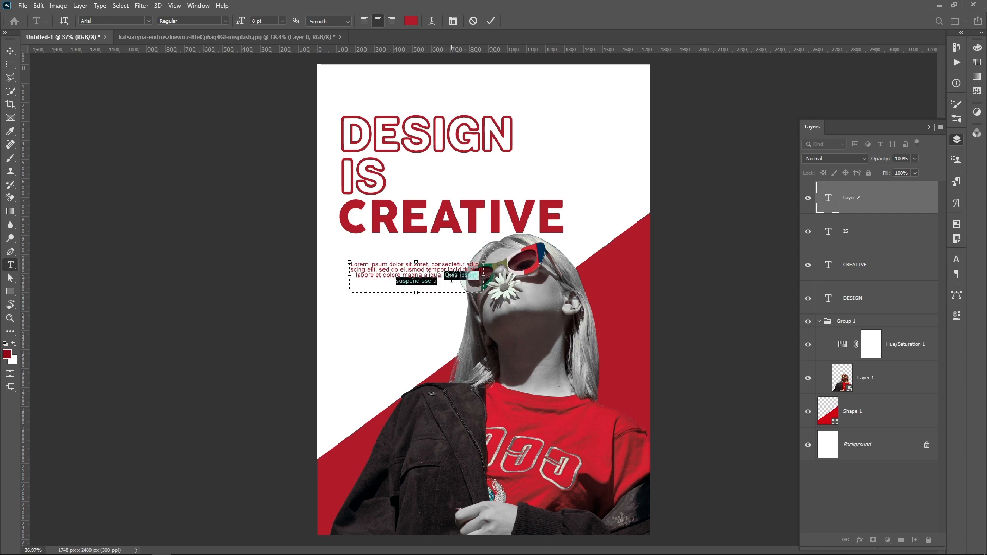
Step: Left-align the Lorem ipsum paragraph and set its text colour to black
left_click(364, 20)
left_click(411, 21)
left_click_drag(185, 458, 153, 485)
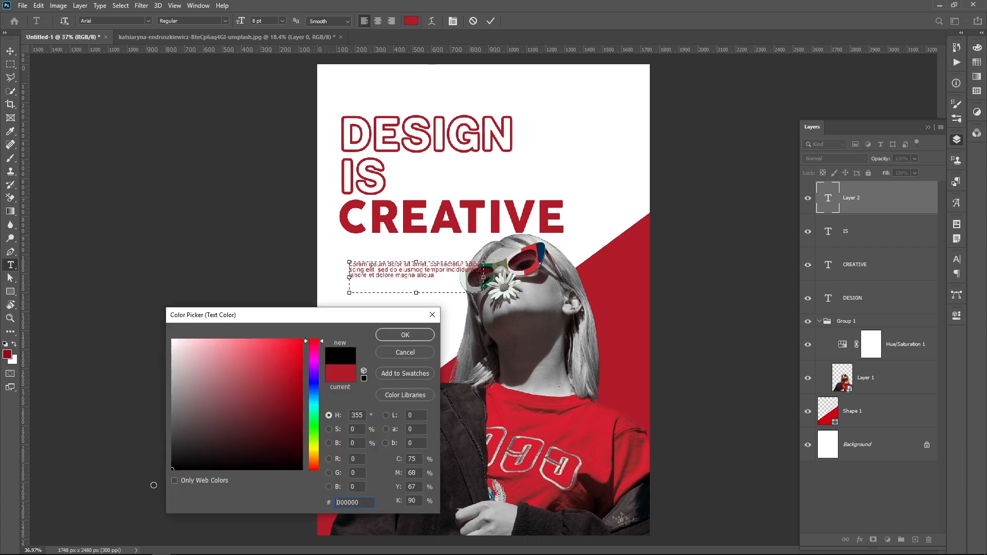
left_click(396, 337)
triple_click(432, 275)
left_click(432, 275)
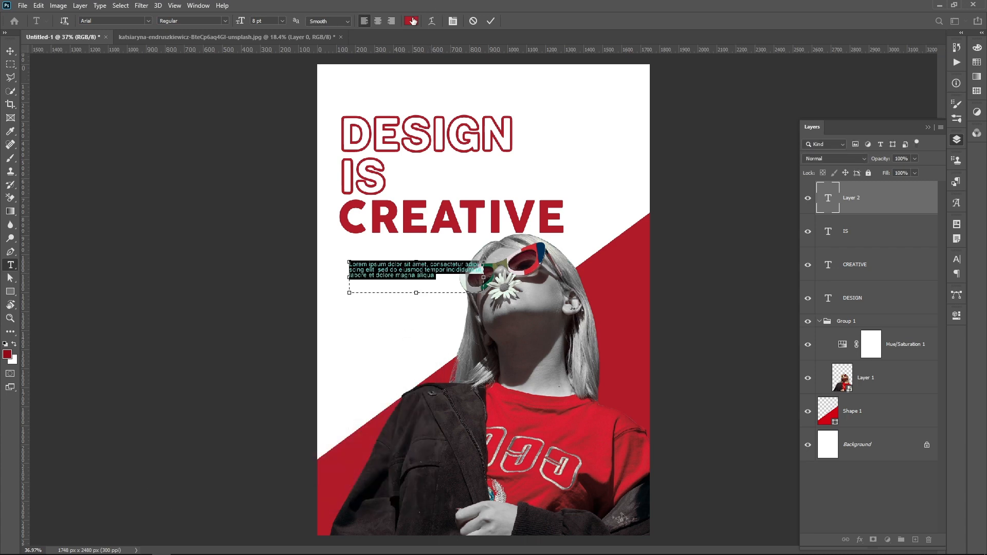
left_click(411, 21)
left_click_drag(178, 450, 167, 463)
left_click(405, 334)
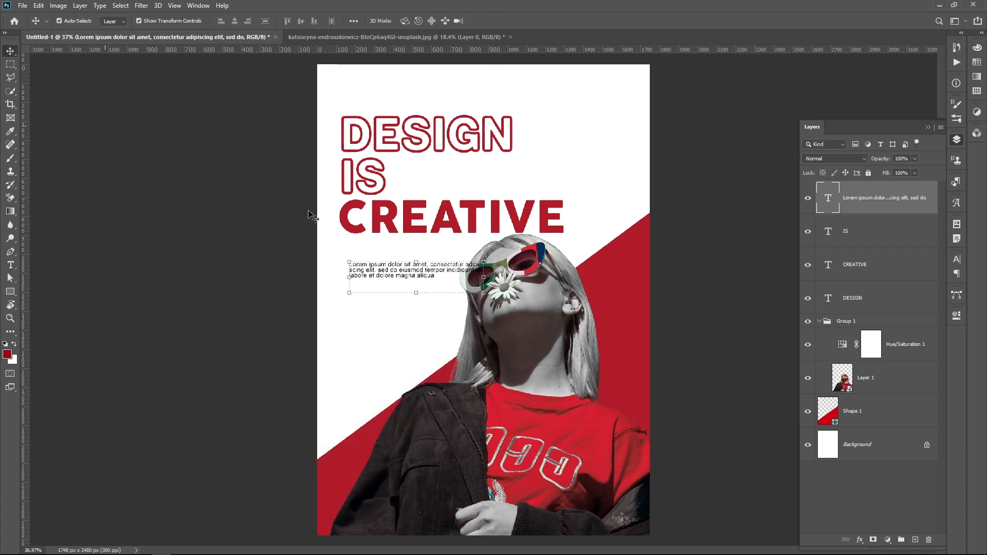
Step: Set the paragraph's leading to 9 pt and move it up beneath CREATIVE, aligned with the heading's left edge
left_click(957, 261)
left_click(914, 288)
key("Up")
key("Up")
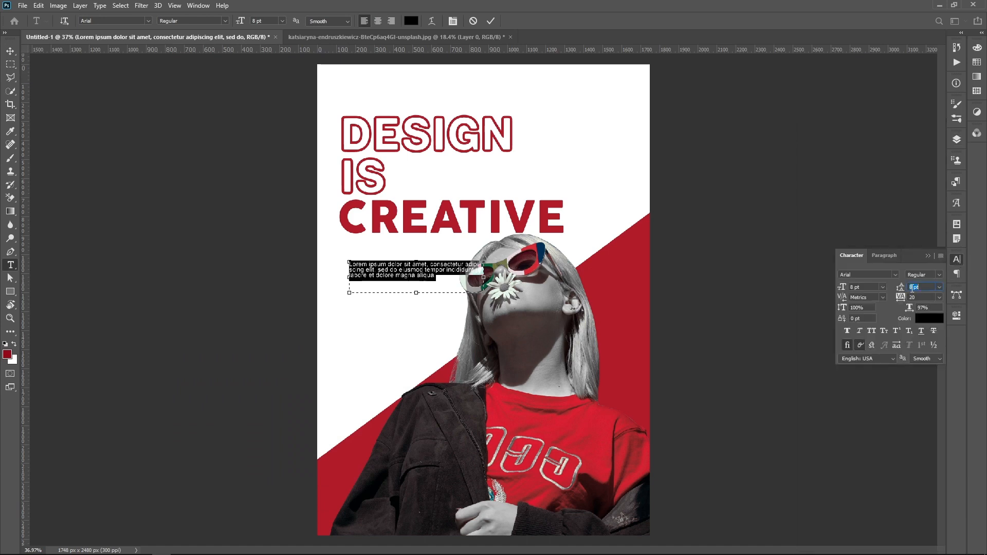
left_click(490, 21)
key("v")
left_click_drag(411, 279, 403, 262)
Step: Scale the heading lines and paragraph together to about 97%, shift them slightly, and lower the paragraph to leave a gap under CREATIVE
left_click_drag(244, 117, 409, 271)
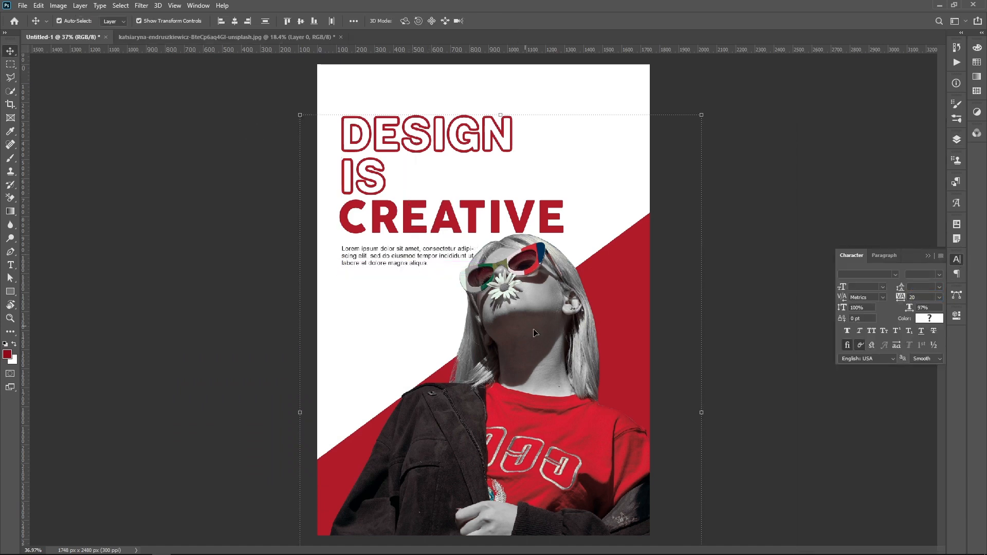
left_click_drag(403, 219, 401, 211)
left_click_drag(562, 269, 555, 264)
left_click_drag(456, 214, 455, 225)
left_click(509, 21)
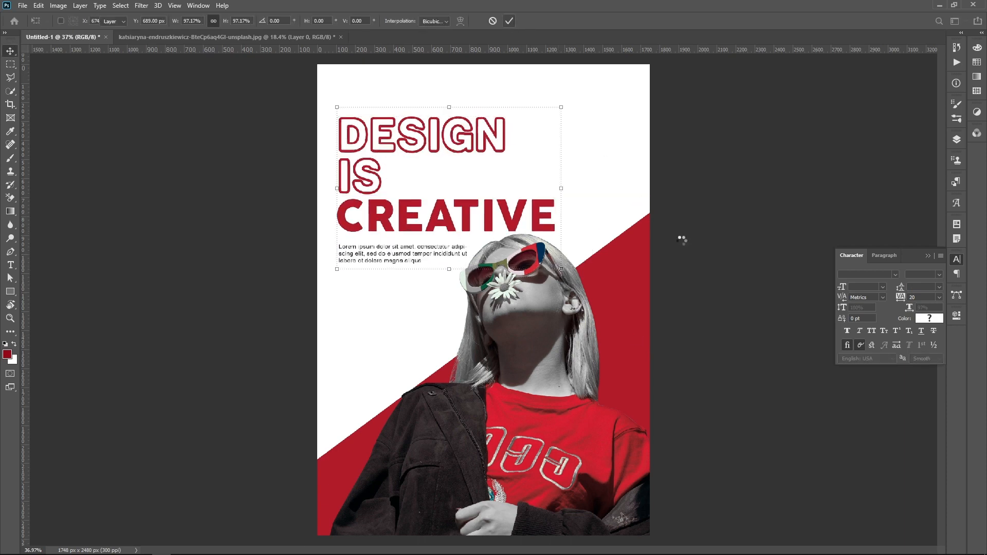
left_click(701, 276)
left_click_drag(388, 262, 388, 272)
Step: Draw a thin red rectangle without stroke, about 323 × 11 px, under CREATIVE and bring the paragraph slightly closer to it
key("u")
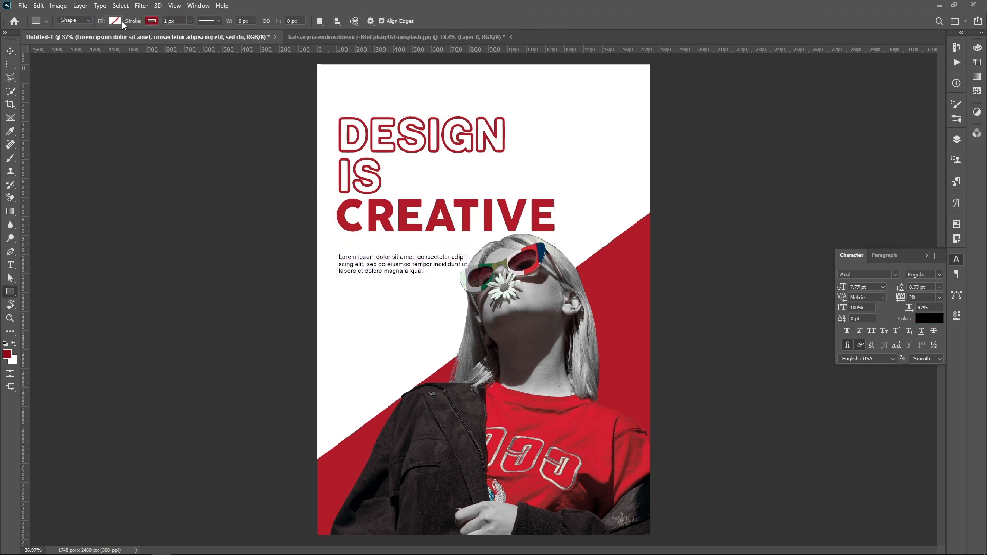
left_click(153, 22)
left_click(92, 42)
left_click(116, 22)
left_click(66, 75)
left_click(119, 22)
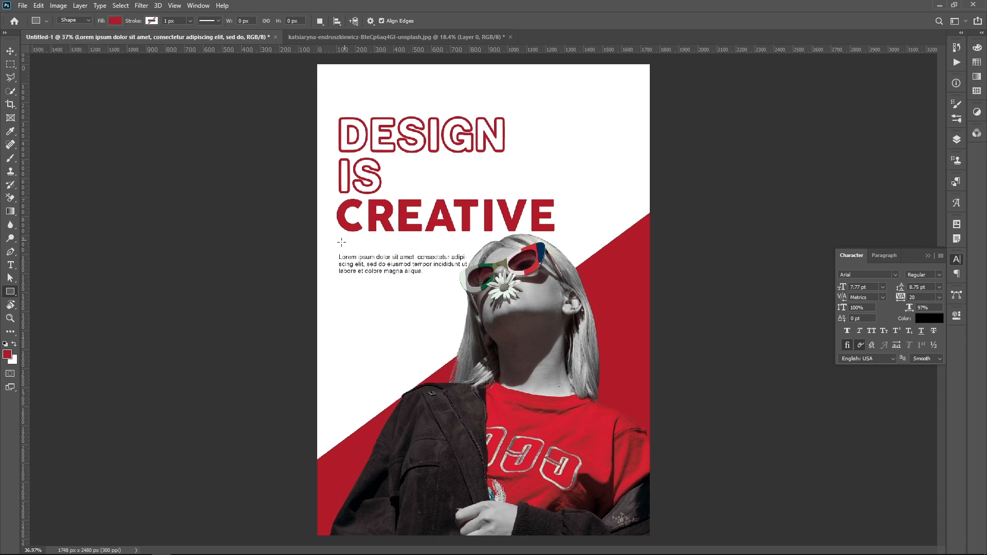
left_click_drag(340, 241, 394, 242)
left_click_drag(401, 243, 401, 242)
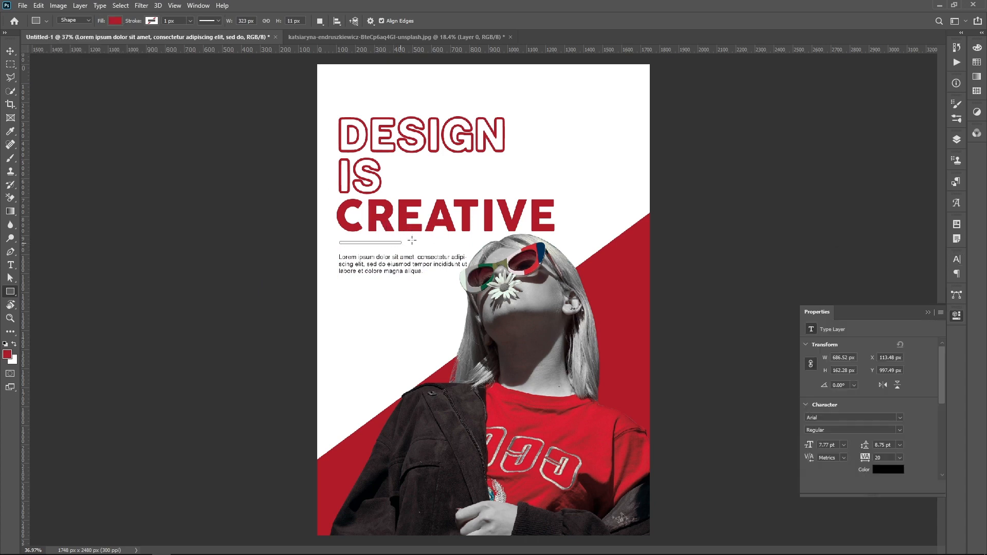
key("v")
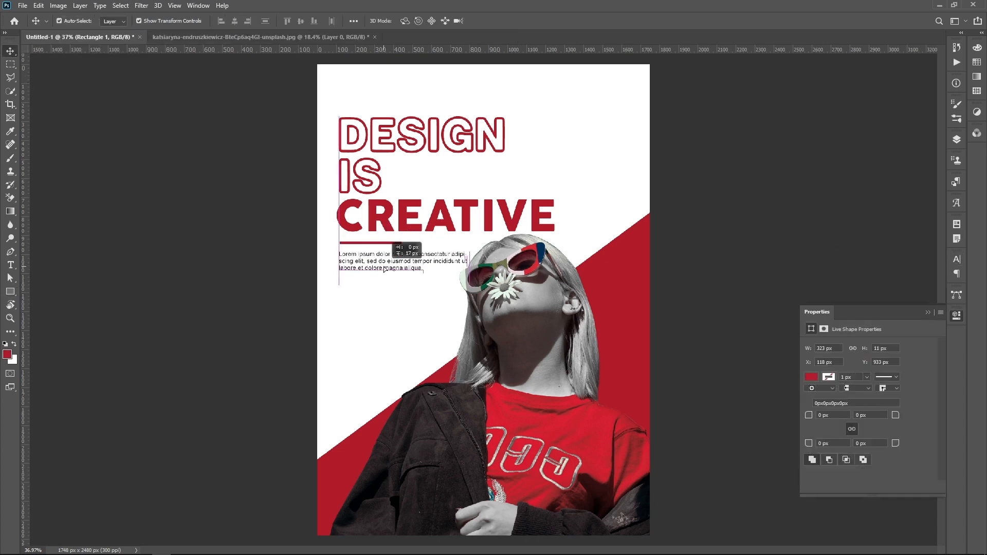
left_click(275, 297)
Step: Draw a thin red bar about 272 × 9 px above DESIGN, starting at the page's left edge
left_click(10, 292)
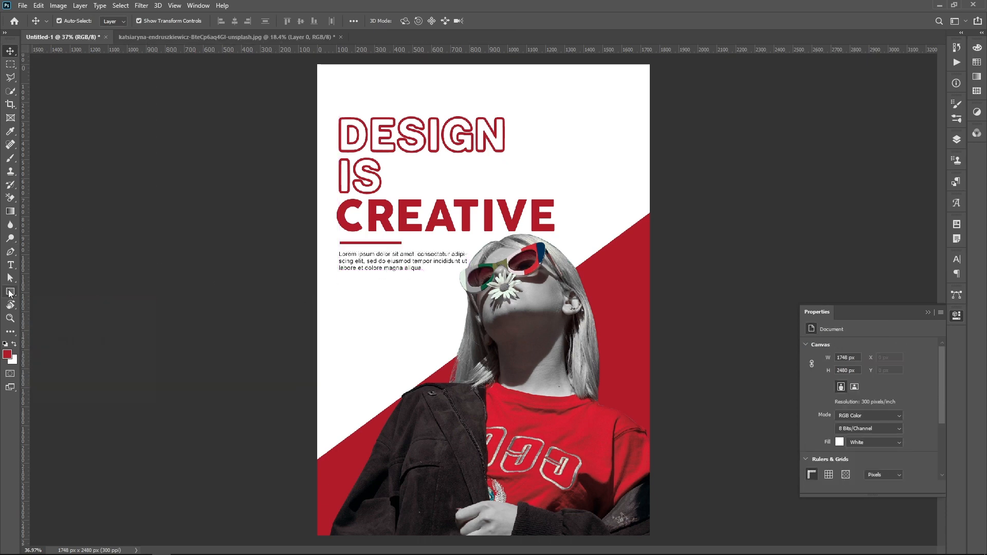
left_click_drag(316, 86, 355, 91)
key("v")
scroll(357, 88, "up", 3)
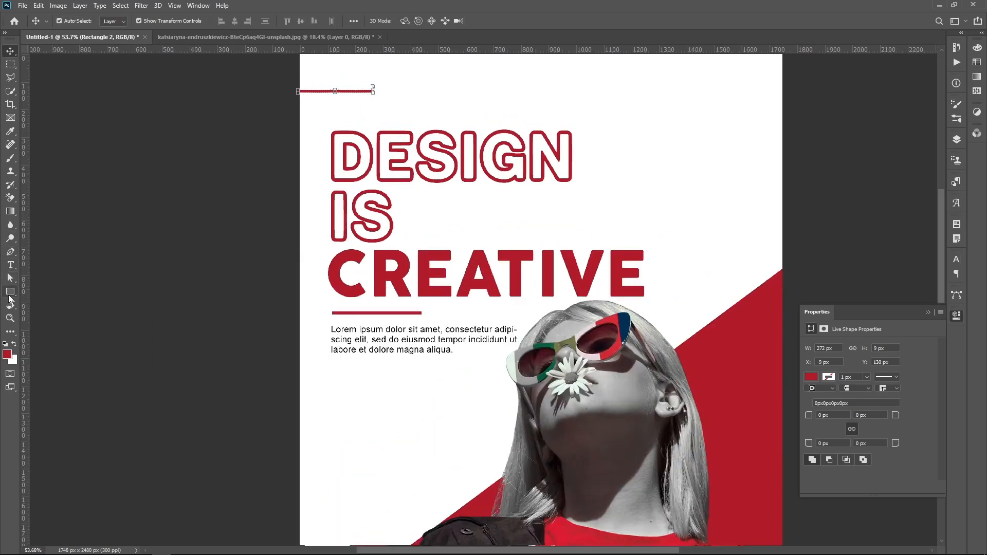
left_click(10, 291)
right_click(11, 291)
left_click(32, 303)
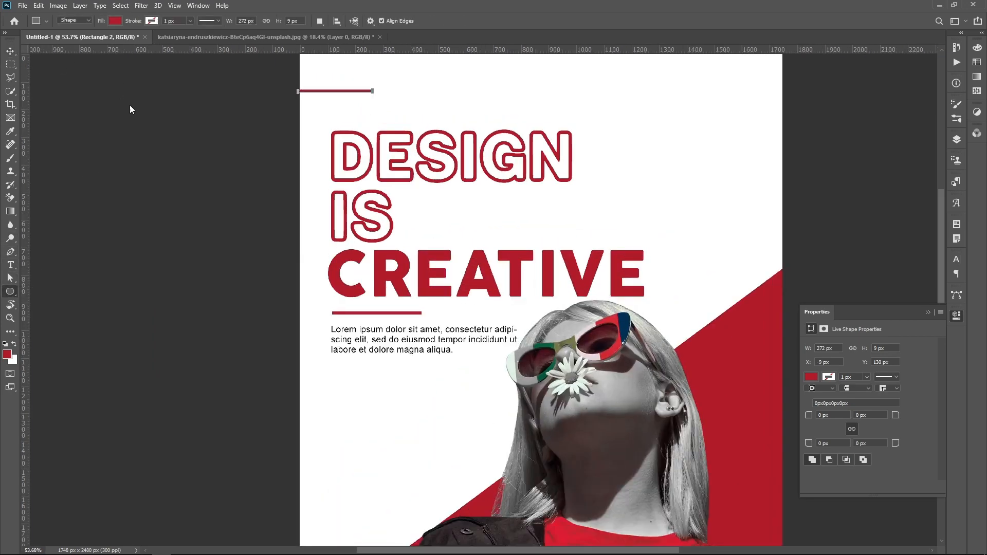
left_click(147, 21)
left_click(92, 76)
left_click(112, 23)
left_click(55, 40)
left_click(166, 22)
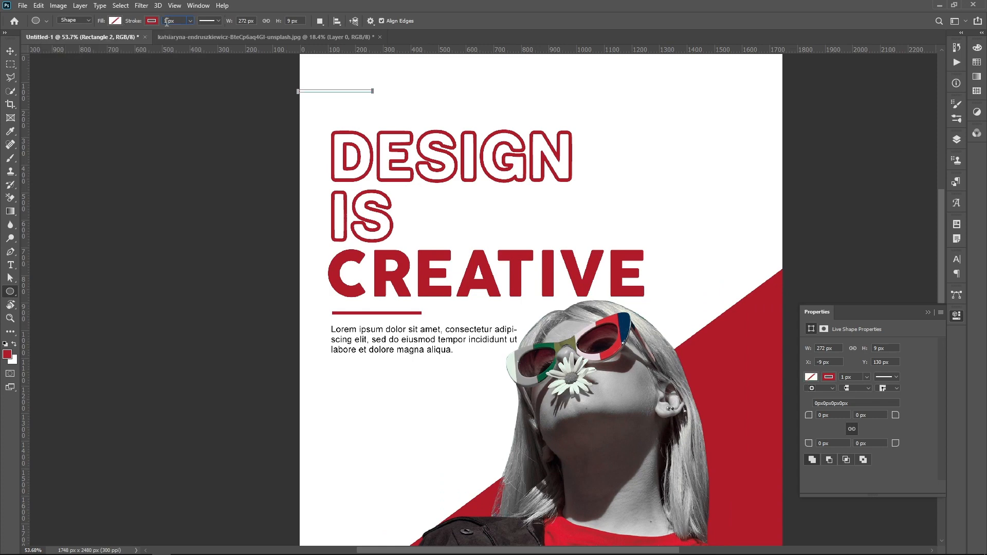
key("ctrl+z")
key("ctrl+z")
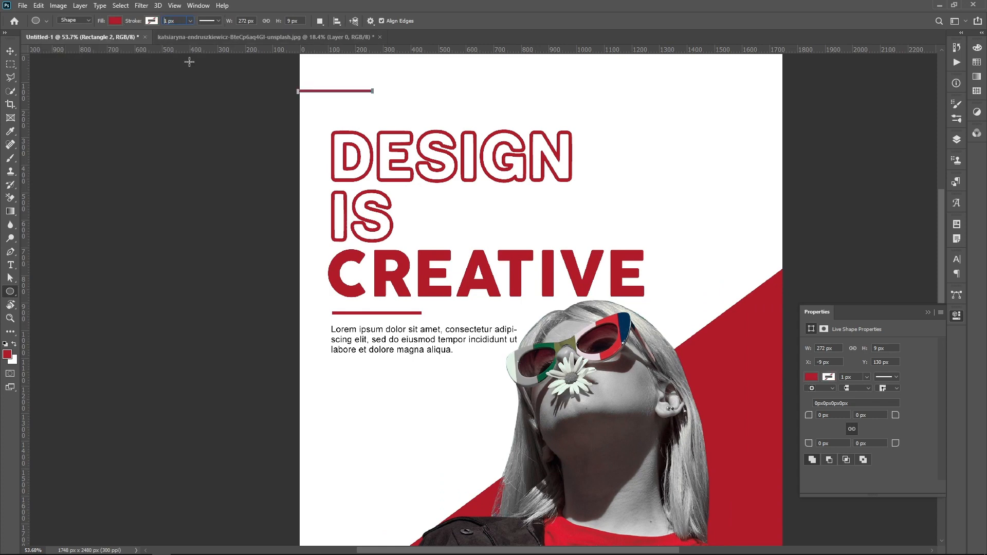
Step: Deselect the bar and draw a circle about 95 px in diameter at its inner end with the Ellipse tool
left_click(10, 50)
left_click(36, 300)
left_click(12, 292)
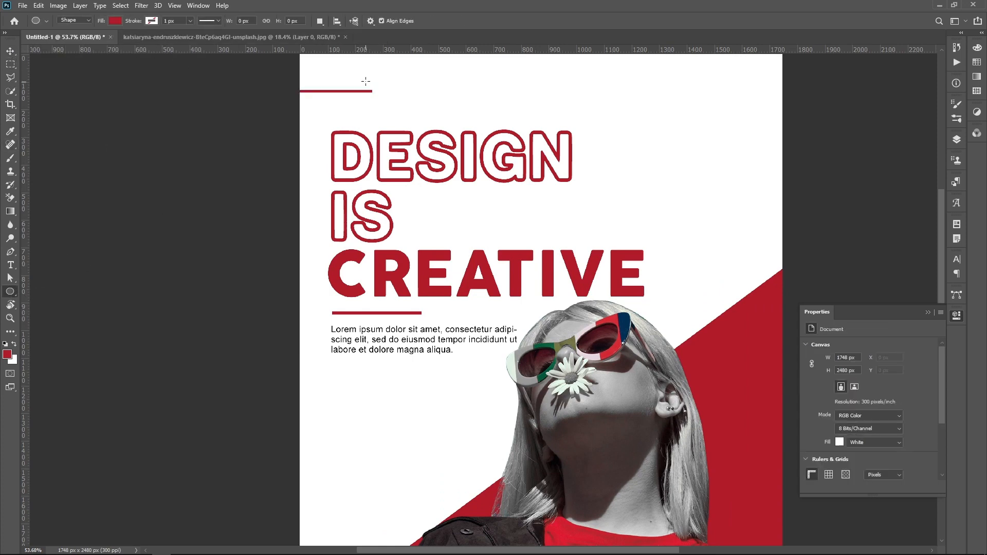
left_click_drag(365, 81, 392, 107)
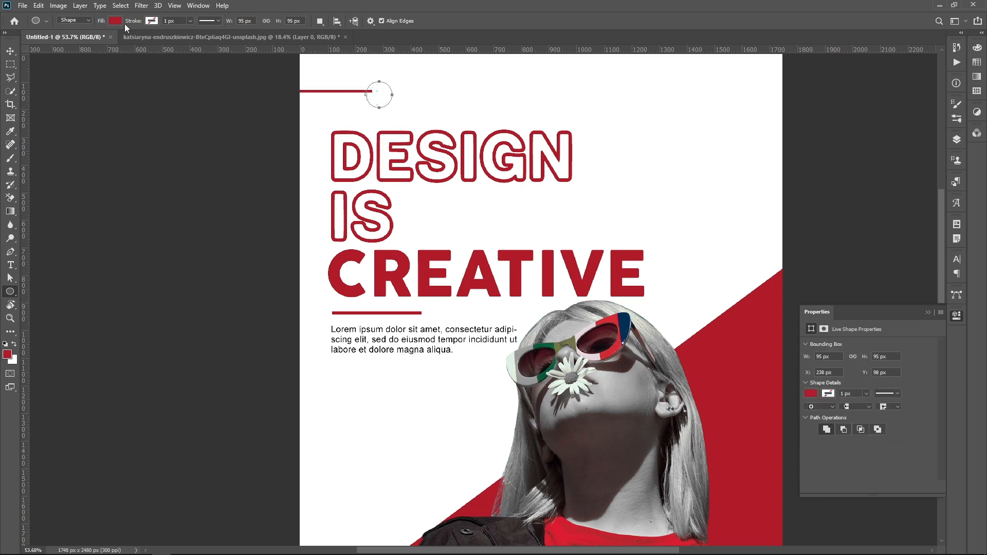
Step: Give the circle no fill and a 9 px red stroke, and line it up with the end of the bar
left_click(115, 21)
left_click(55, 40)
left_click(151, 21)
left_click(86, 75)
left_click(168, 21)
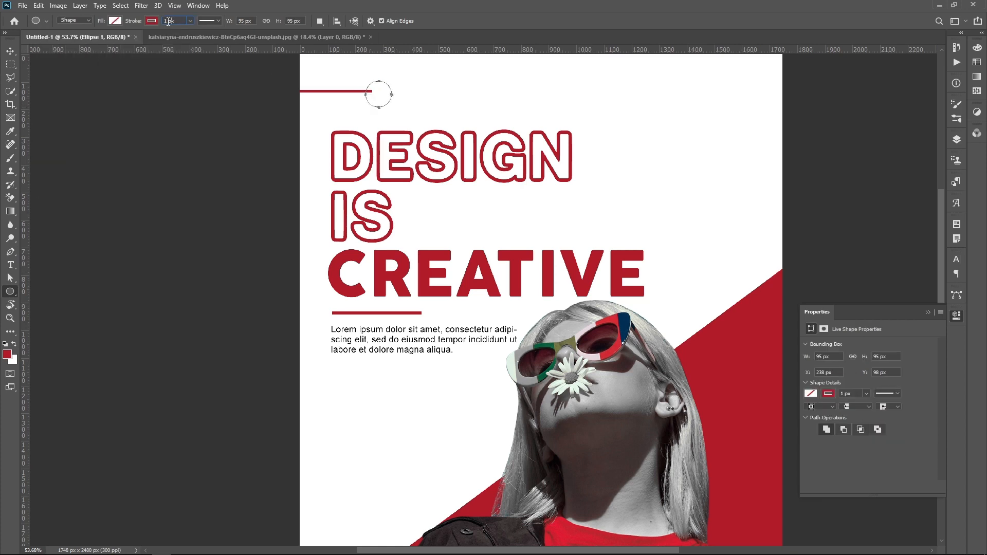
key("Return")
key("v")
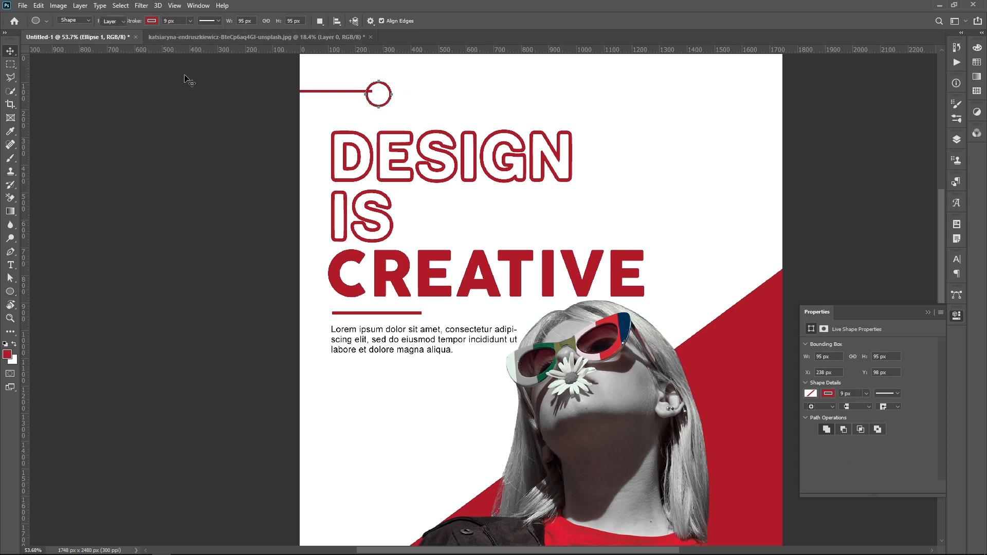
left_click_drag(387, 98, 391, 102)
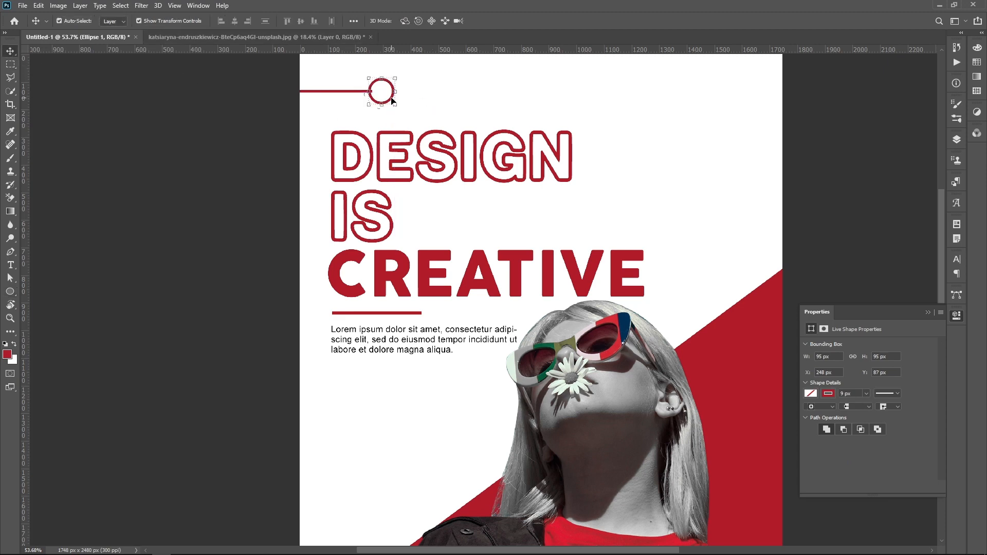
left_click(464, 96)
Step: Add the text "01" in the blank area above DESIGN and format it as Arial Bold, 10 pt
scroll(455, 124, "up", 5)
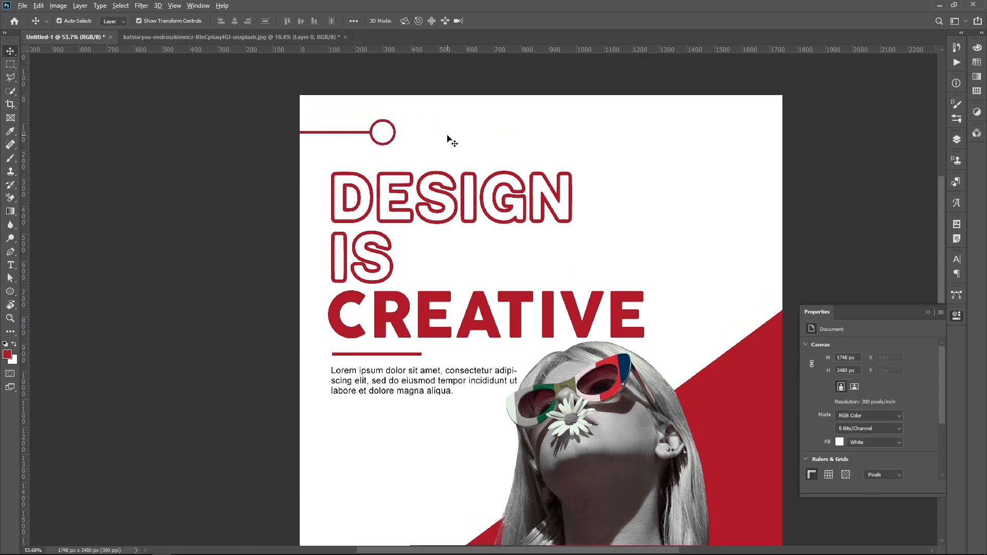
scroll(448, 136, "up", 2)
left_click(11, 264)
left_click(447, 136)
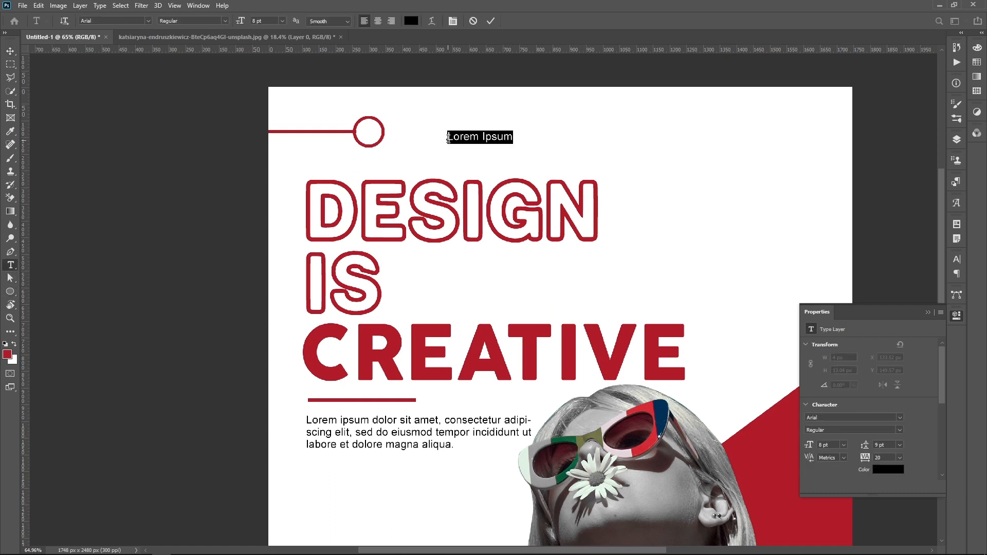
type("01")
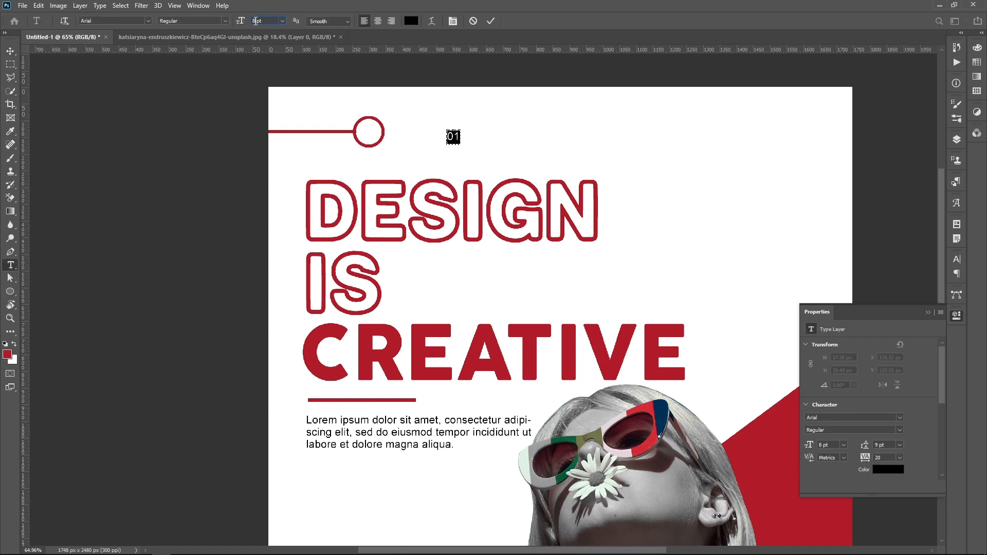
left_click(224, 21)
left_click(175, 61)
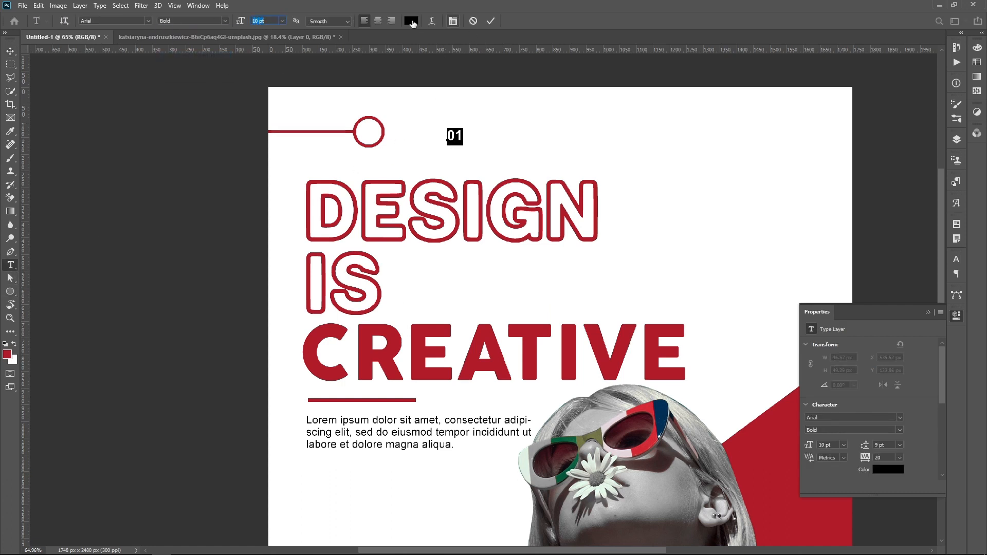
Step: Colour the 01 text with the red used in the artwork and centre it inside the circle
left_click(411, 21)
left_click(342, 237)
left_click(405, 336)
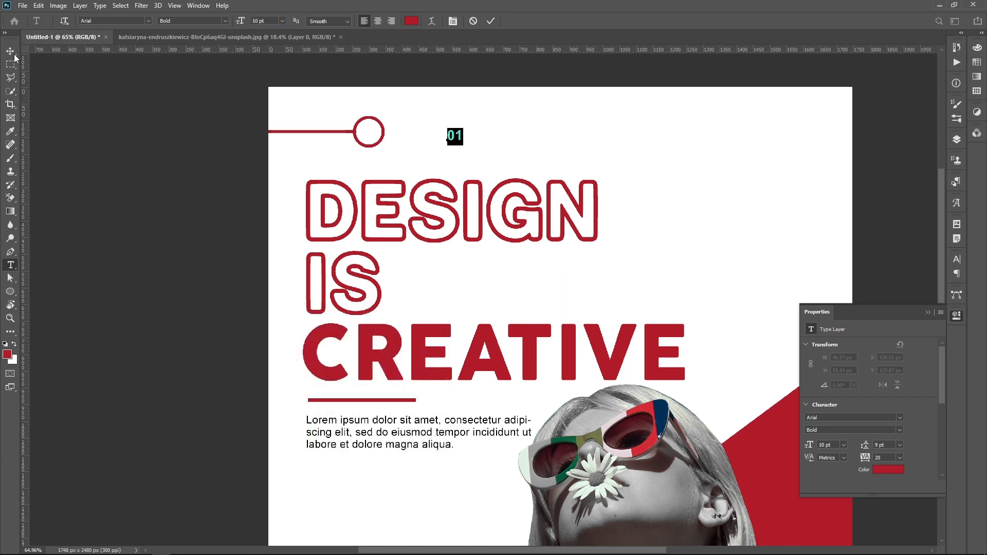
left_click(10, 51)
left_click_drag(455, 137, 372, 134)
left_click(83, 246)
Step: Add the text line "CREATIVE | SPYART GRAPHIC" to the right of the numbered circle
left_click(10, 267)
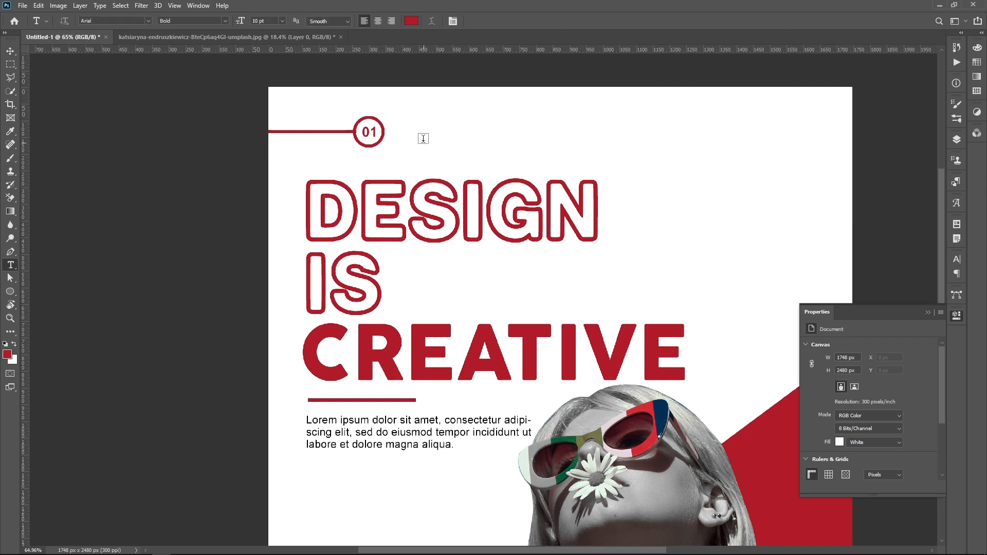
left_click(422, 136)
type("cREA")
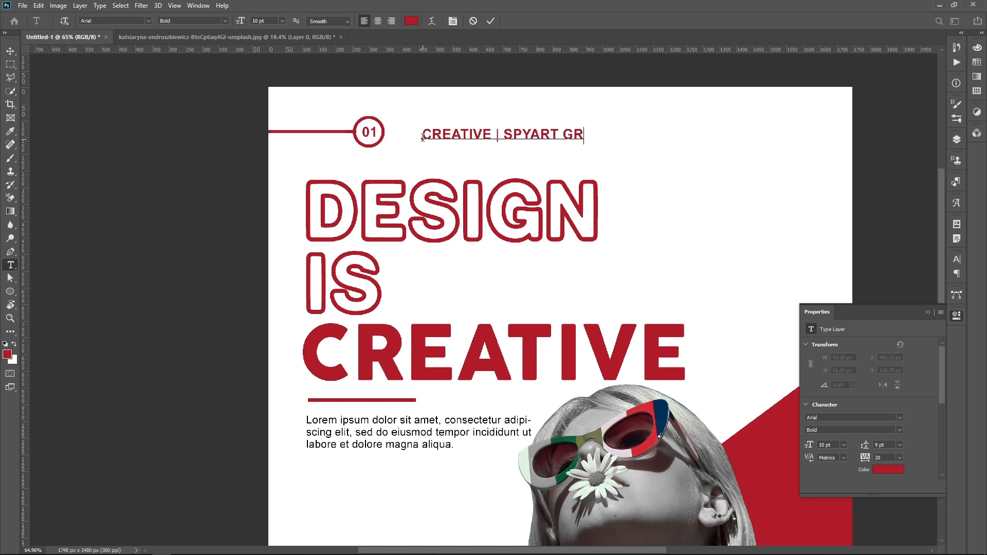
Step: Set the CREATIVE | SPYART GRAPHIC line to black and reduce its size to 7 pt
key("ctrl+a")
left_click(411, 21)
type("000000")
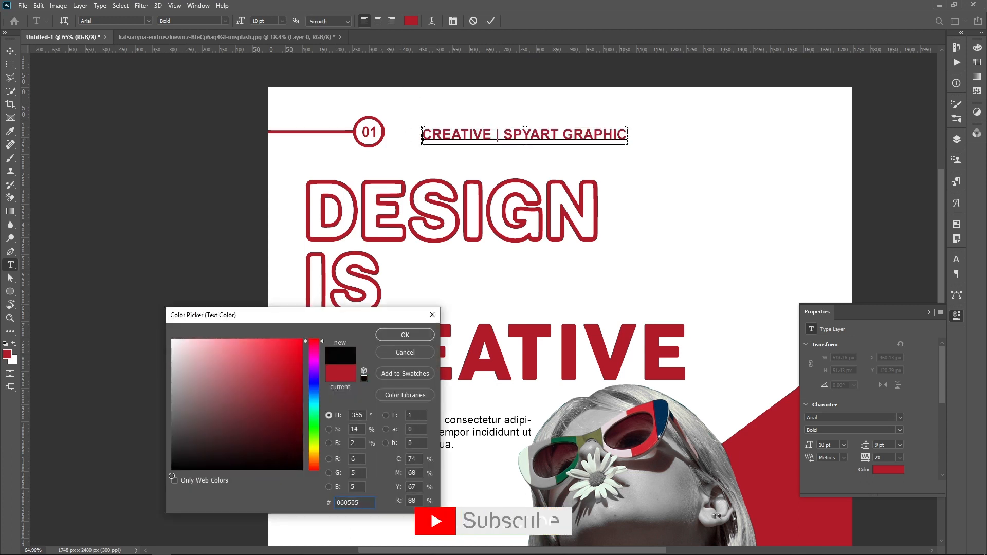
left_click(404, 335)
scroll(259, 21, "down", 4)
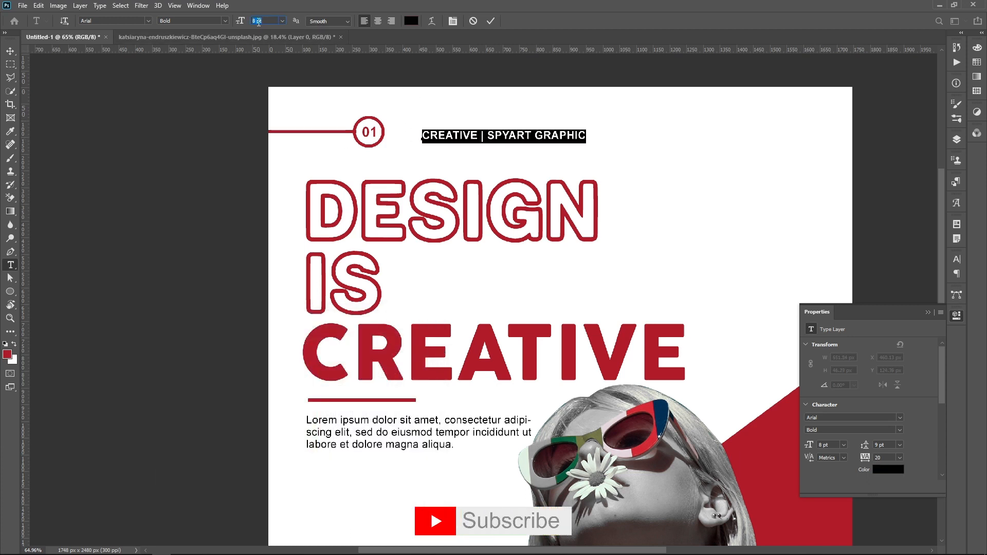
left_click(490, 21)
Step: Move the CREATIVE | SPYART GRAPHIC line close beside the circle, vertically centred on it
key("v")
left_click_drag(475, 139, 449, 135)
key("ctrl+0")
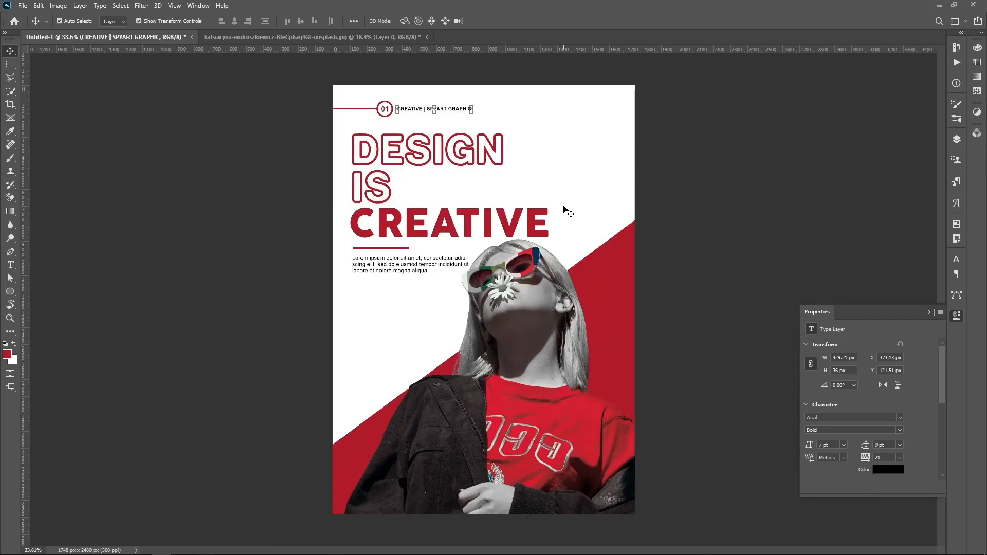
Step: Draw a red rectangle about 1050 × 174 px below the paragraph, extending past the page's left edge and over the woman
scroll(658, 265, "down", 1)
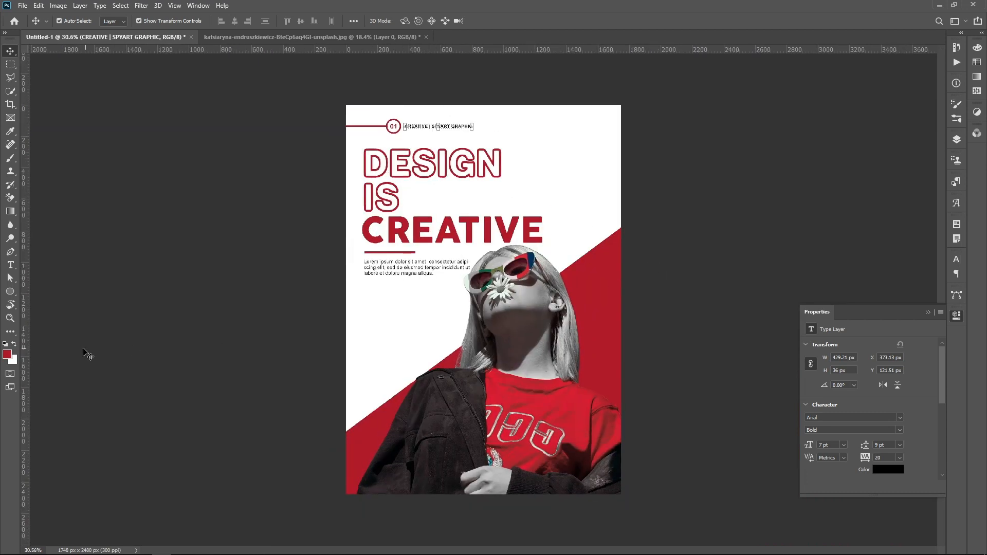
right_click(10, 294)
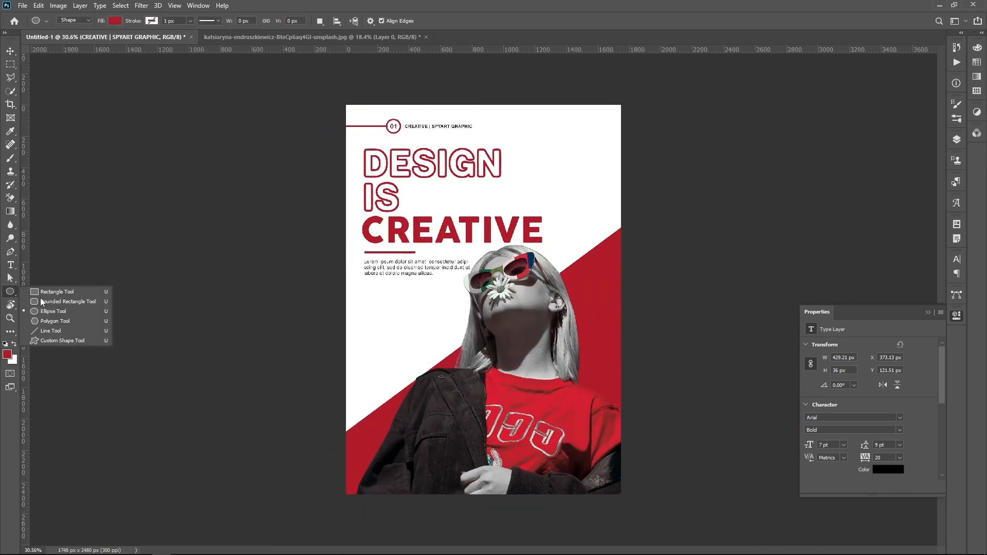
left_click(39, 291)
left_click_drag(308, 343, 473, 371)
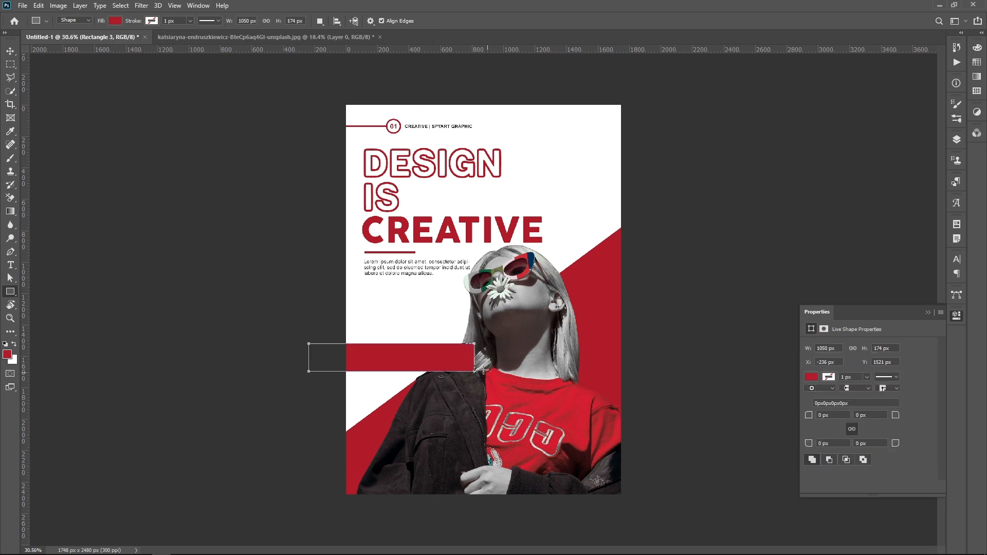
Step: Skew the new rectangle horizontally by about -65° into a slanted parallelogram and reduce its height to about 76%
key("v")
key("ctrl+t")
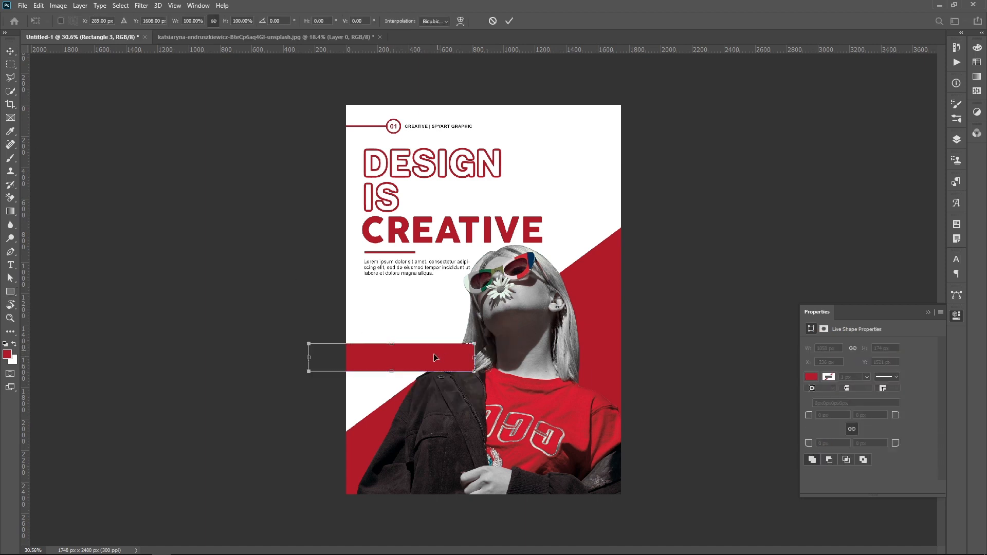
right_click(433, 355)
left_click(468, 404)
left_click_drag(392, 344, 436, 351)
key("Return")
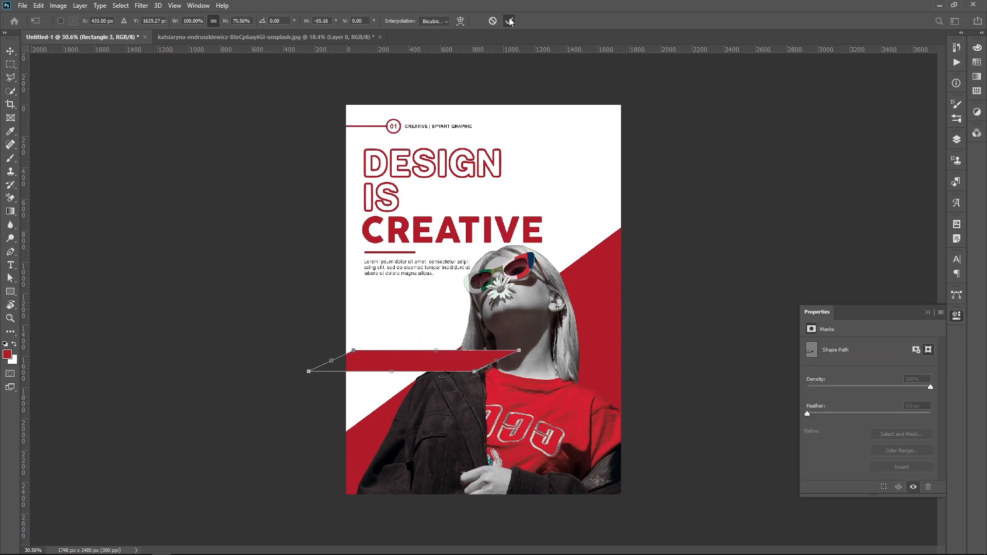
Step: Rotate the red parallelogram by about -37° to follow the diagonal, shift it towards the page's left edge and place a copy across the right edge
left_click_drag(522, 382, 517, 305)
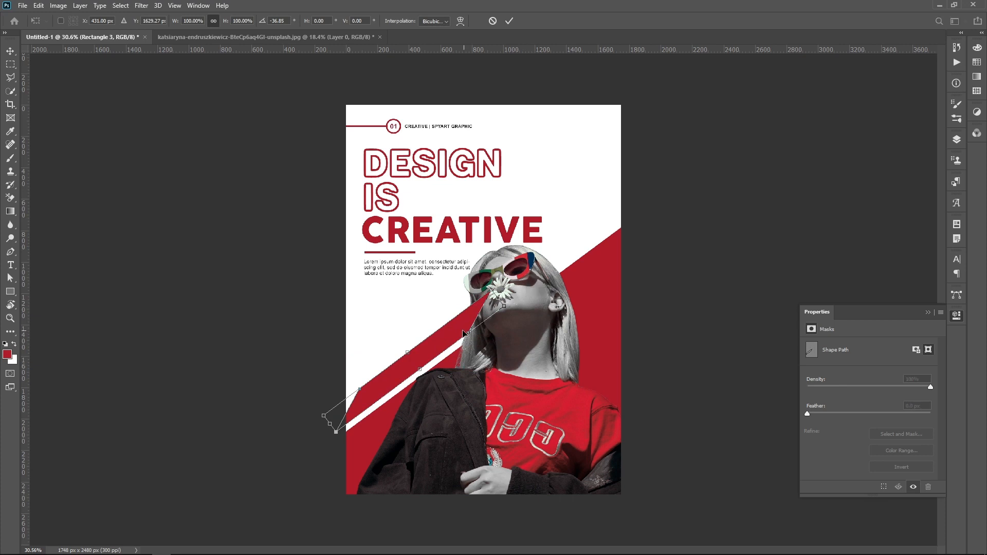
left_click_drag(453, 333, 668, 229)
left_click(509, 21)
Step: Remove the fill of the parallelogram copy at the right edge and give it a white 8 px stroke
left_click(11, 292)
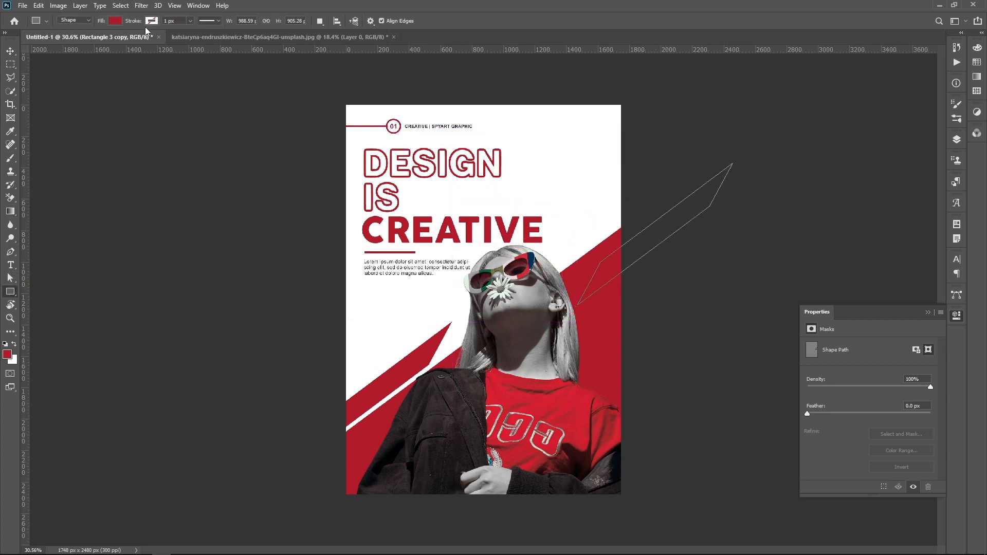
left_click(115, 21)
left_click(55, 40)
left_click(152, 21)
left_click(142, 75)
left_click(155, 23)
type("8")
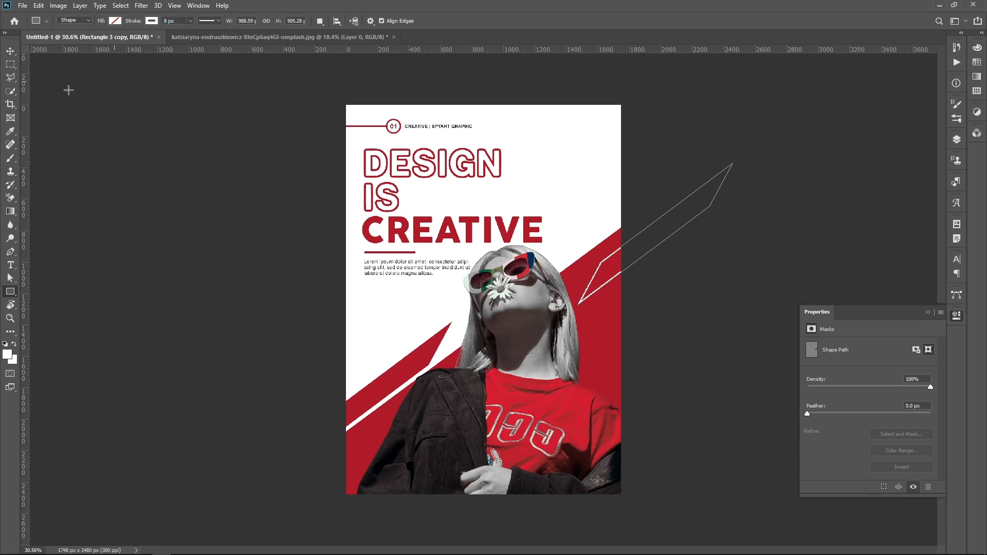
Step: Duplicate the white outlined parallelogram onto the red stripe at the page's left edge and fine-tune its position
left_click(10, 50)
left_click(609, 291)
scroll(900, 414, "up", 3)
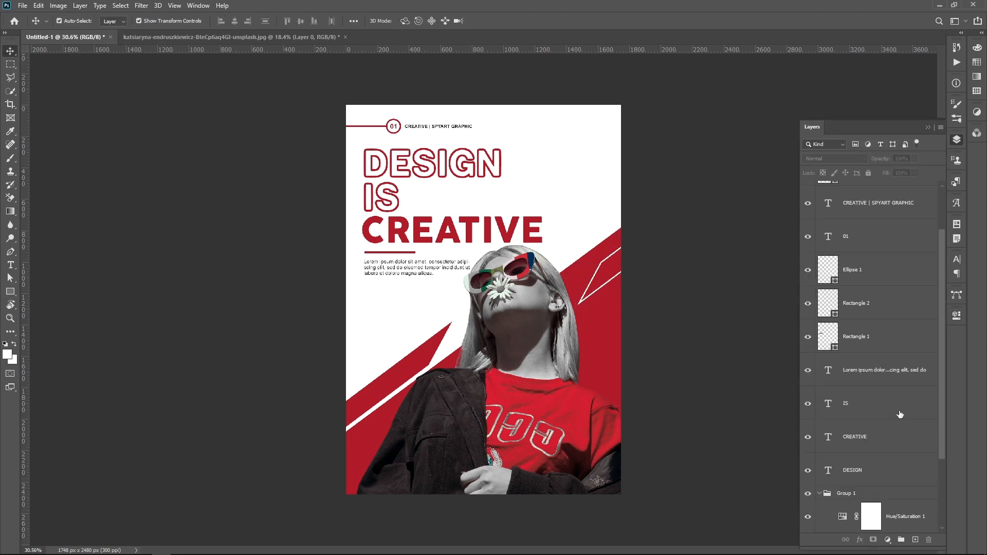
scroll(900, 415, "up", 2)
mouse_move(617, 281)
left_mouse_down()
mouse_move(441, 416)
mouse_move(320, 455)
mouse_move(331, 484)
mouse_move(322, 462)
left_mouse_up()
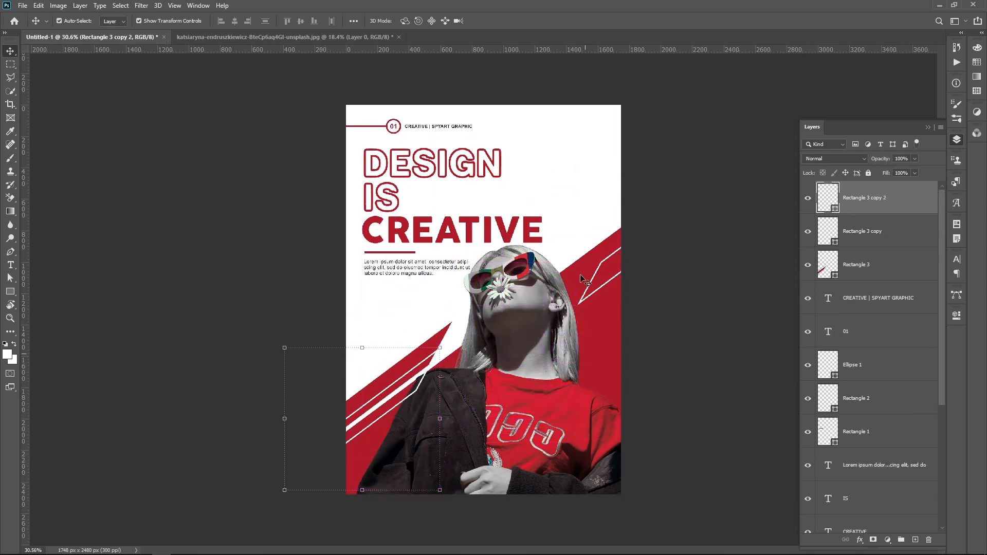
left_click(700, 248)
mouse_move(424, 348)
left_mouse_down()
mouse_move(435, 364)
mouse_move(422, 351)
left_mouse_up()
left_click_drag(420, 372, 421, 375)
left_click(682, 357)
Step: Duplicate the solid red parallelogram, enlarge the copy and lay it diagonally across the woman's torso
scroll(671, 351, "down", 2)
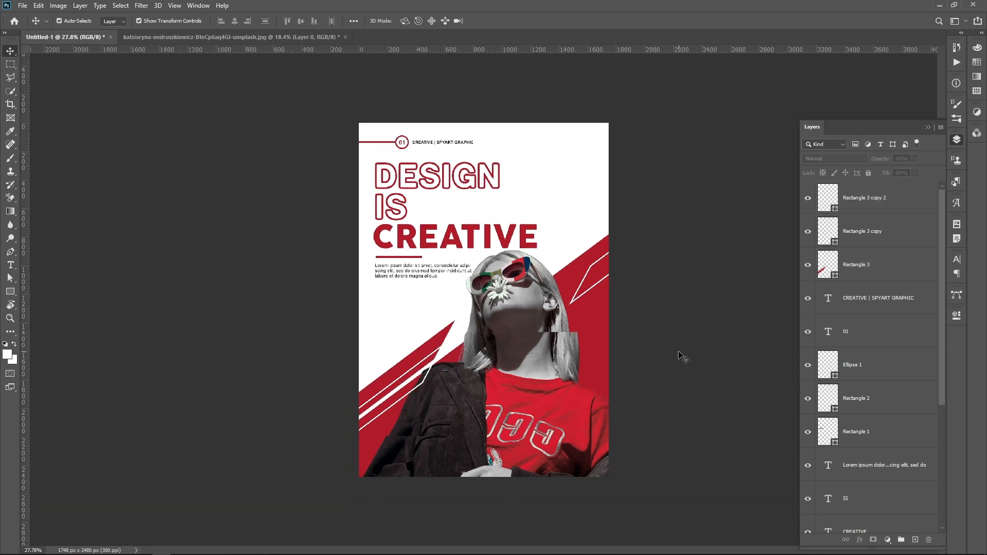
scroll(654, 373, "up", 1)
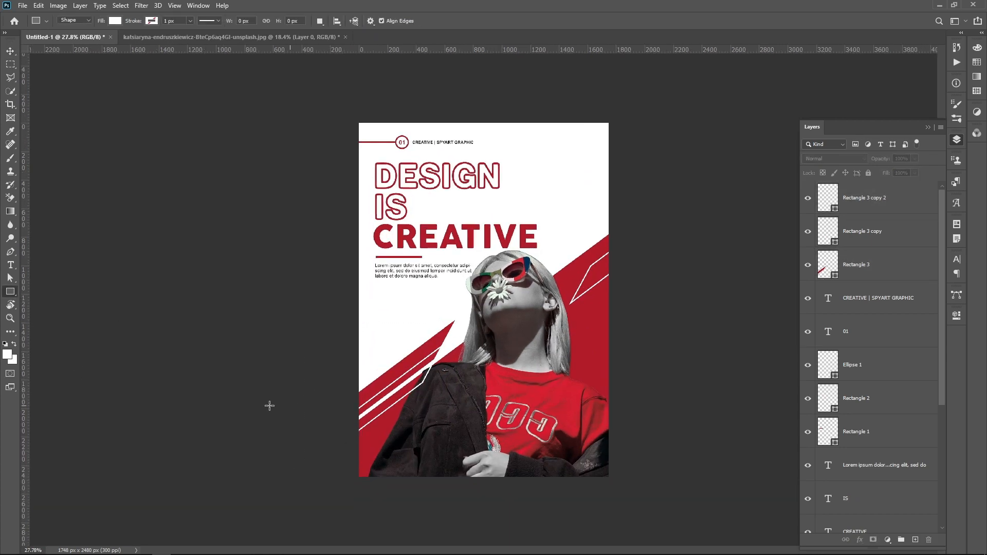
left_click(450, 343)
left_click_drag(451, 341, 662, 336)
left_click_drag(579, 372, 571, 401)
left_click_drag(628, 342, 547, 375)
left_click(641, 189)
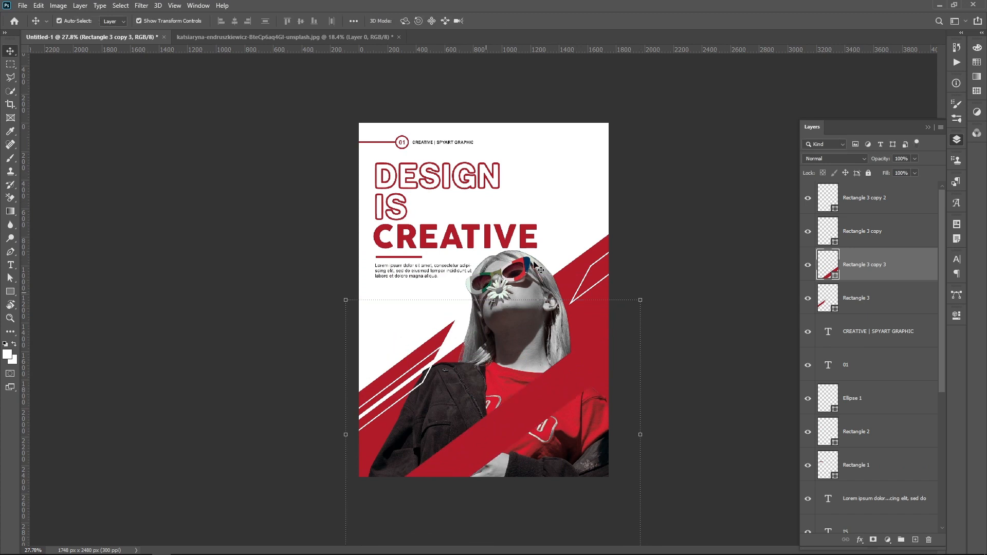
left_click(640, 188)
Step: Duplicate the white outline onto the large red stripe and scale it to about 168%
left_click(415, 389)
left_click_drag(416, 389, 516, 431)
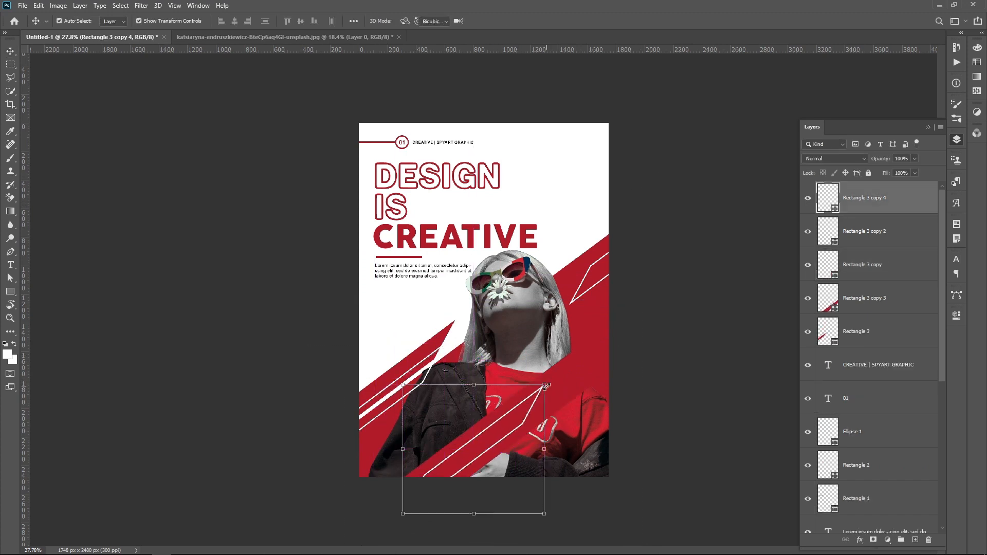
left_click_drag(545, 385, 524, 431)
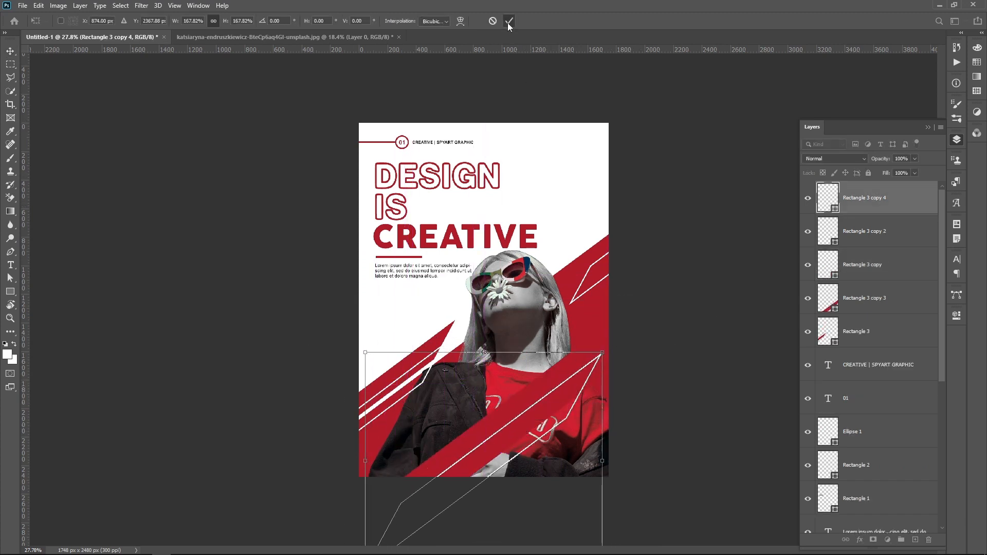
left_click(509, 21)
Step: Shift the large red stripe slightly down the woman's torso and set its opacity to 96% and fill to 87%
left_click_drag(587, 347, 537, 367)
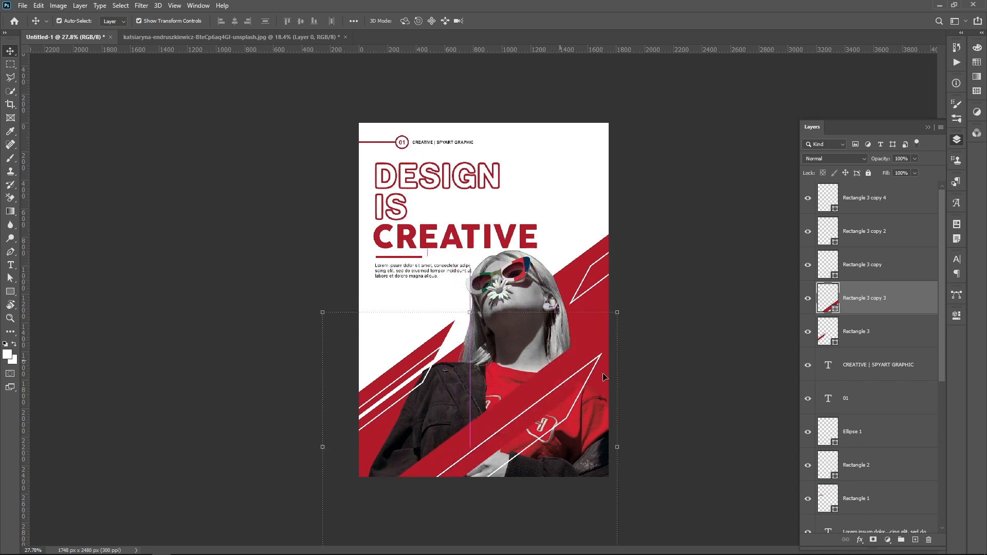
scroll(899, 173, "down", 2)
left_click(899, 160)
scroll(900, 160, "down", 5)
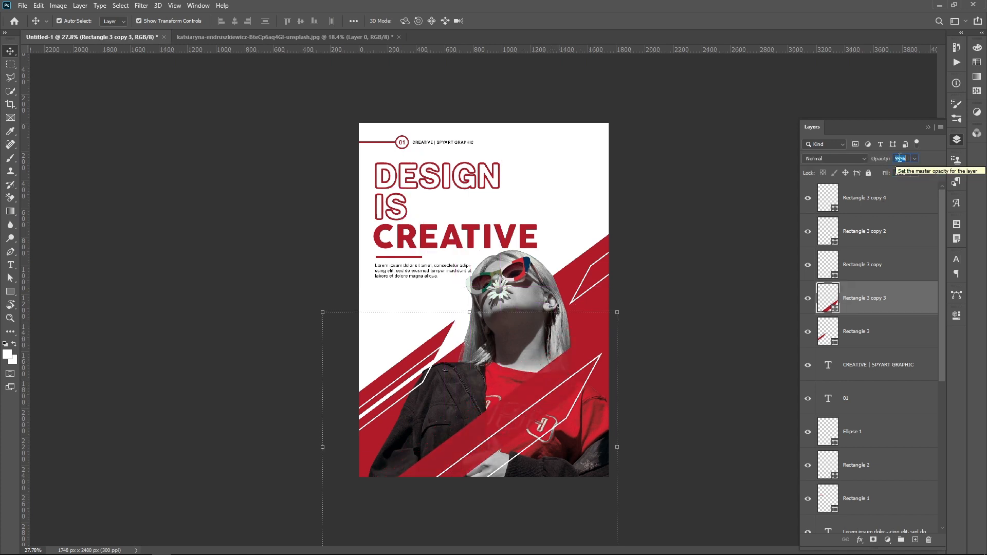
left_click(774, 330)
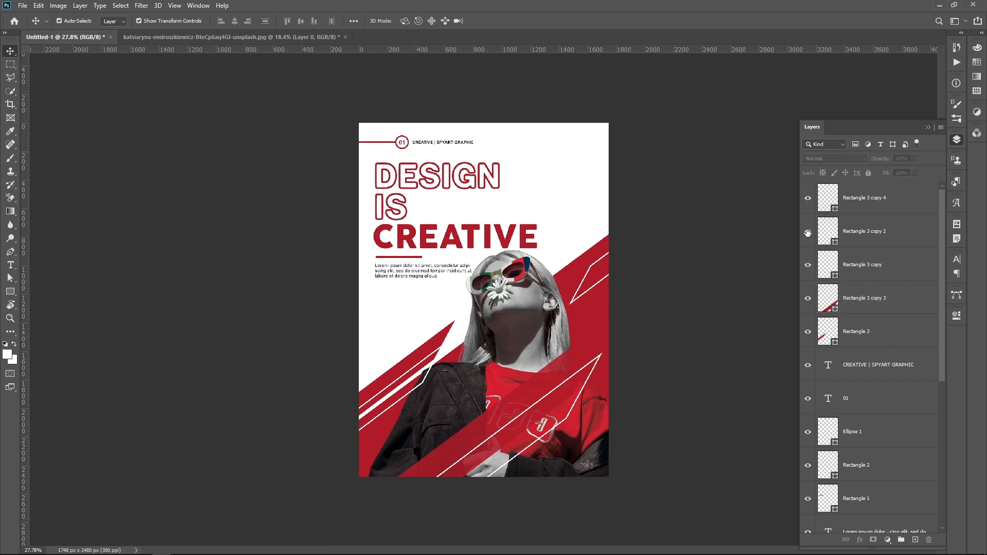
Step: Try a lower fill on the large white outline over the woman's torso, and delete that outline
left_click(807, 198)
left_click(885, 203)
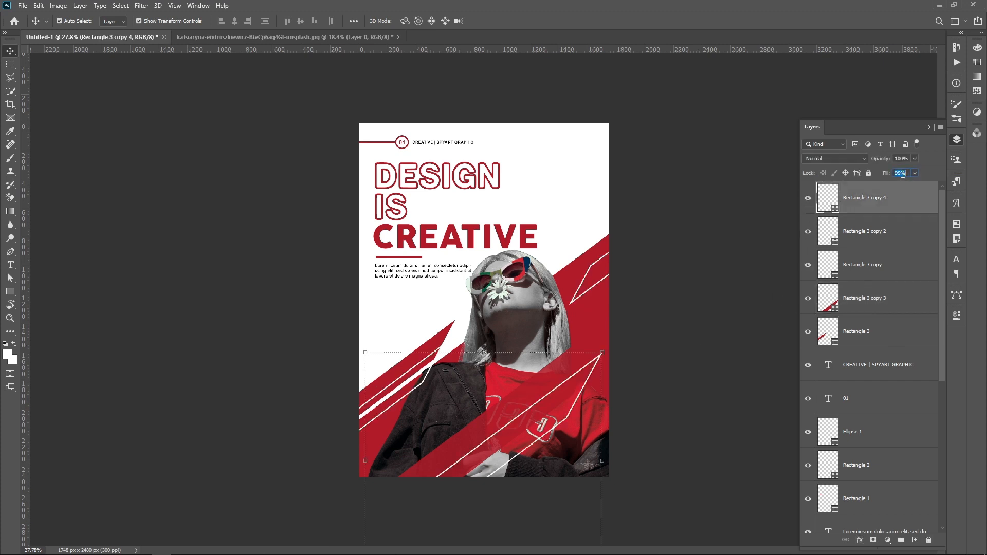
left_click(144, 170)
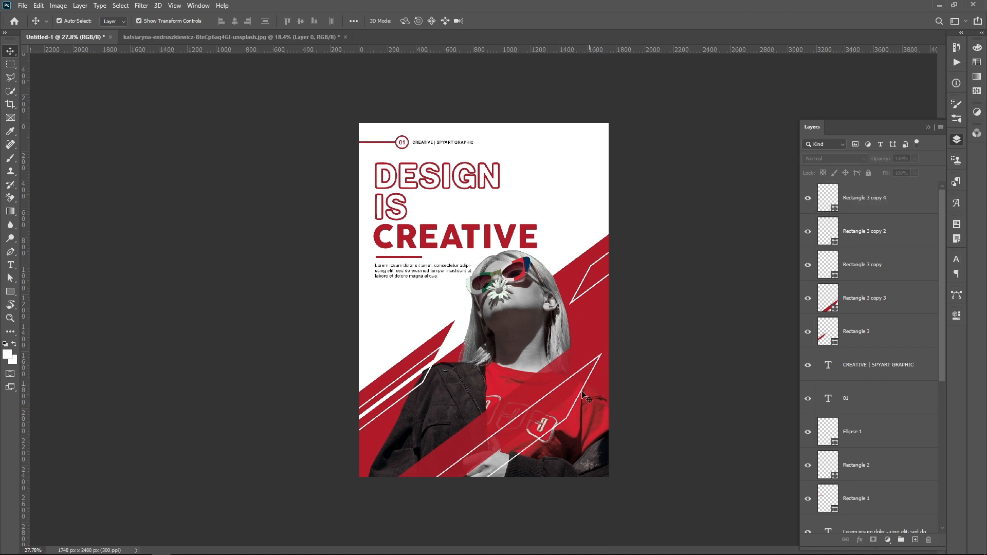
left_click(580, 394)
key("Delete")
Step: Scale the semi-transparent red stripe to about 143% and move it over the page's lower right corner
left_click_drag(582, 359, 597, 386)
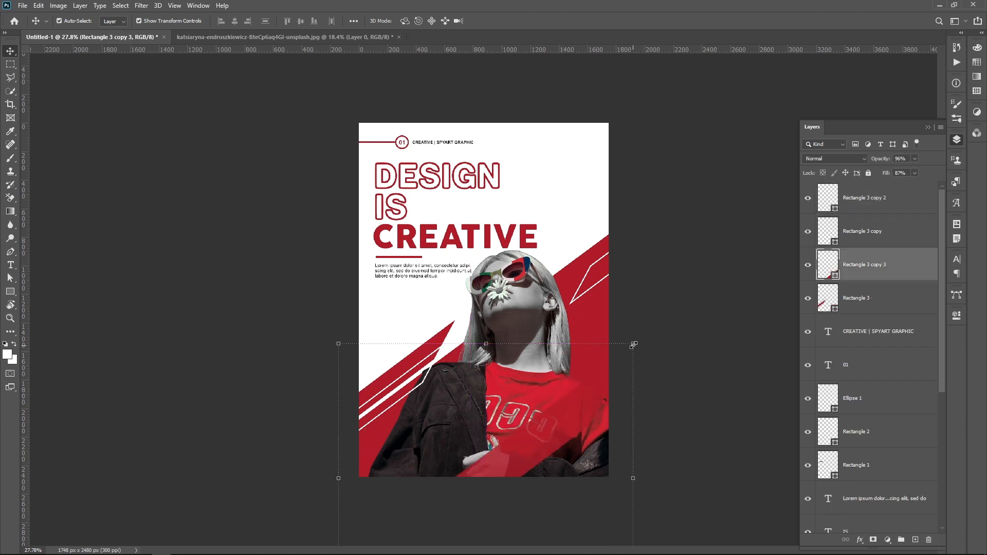
left_click_drag(632, 345, 742, 279)
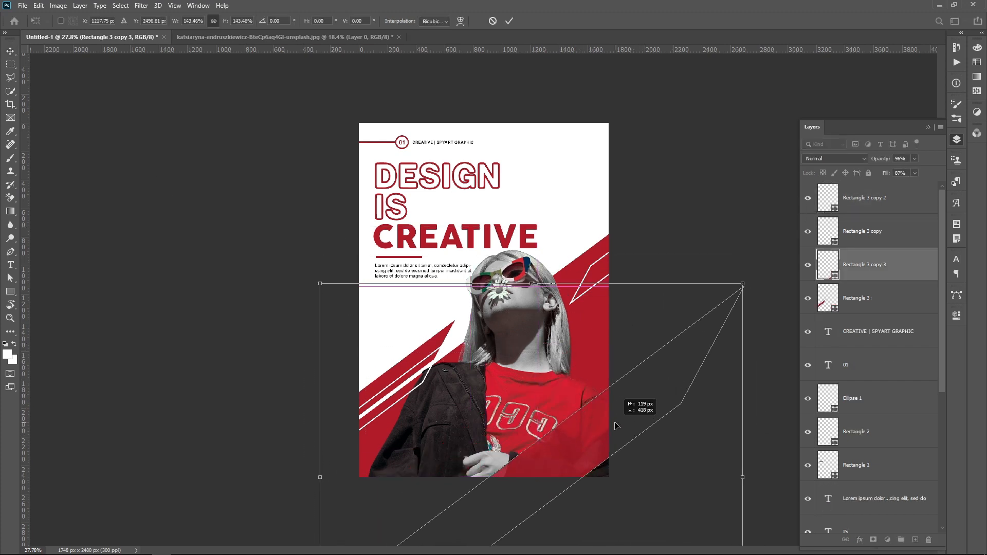
left_click(511, 21)
left_click(701, 228)
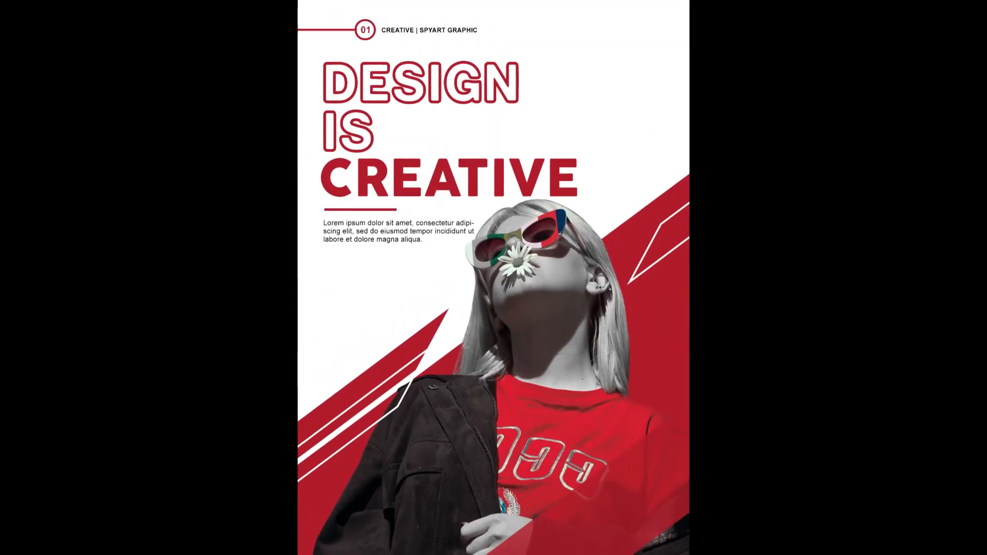